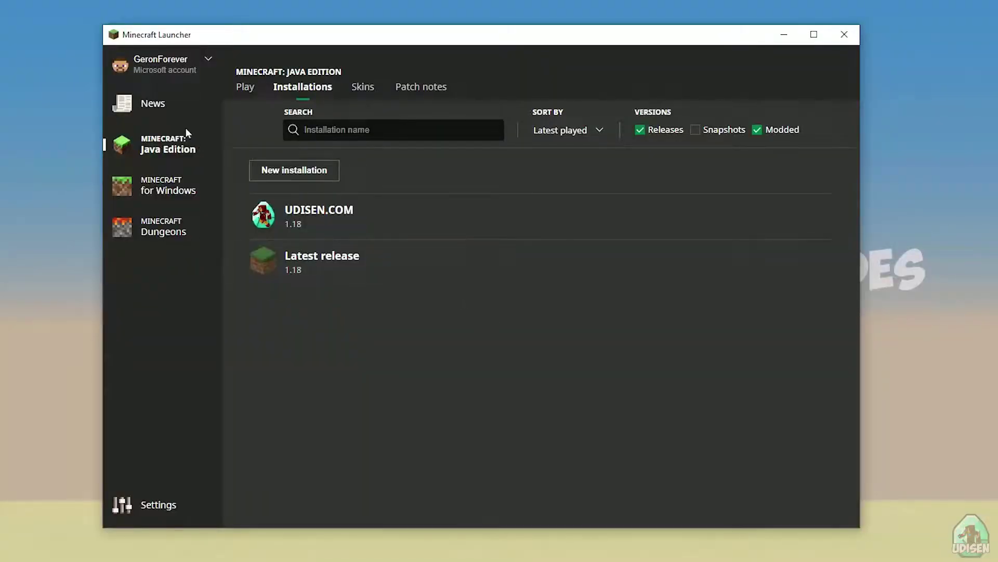
Show the list of installations for Minecraft: Java Edition in the Minecraft Launcher
click(167, 185)
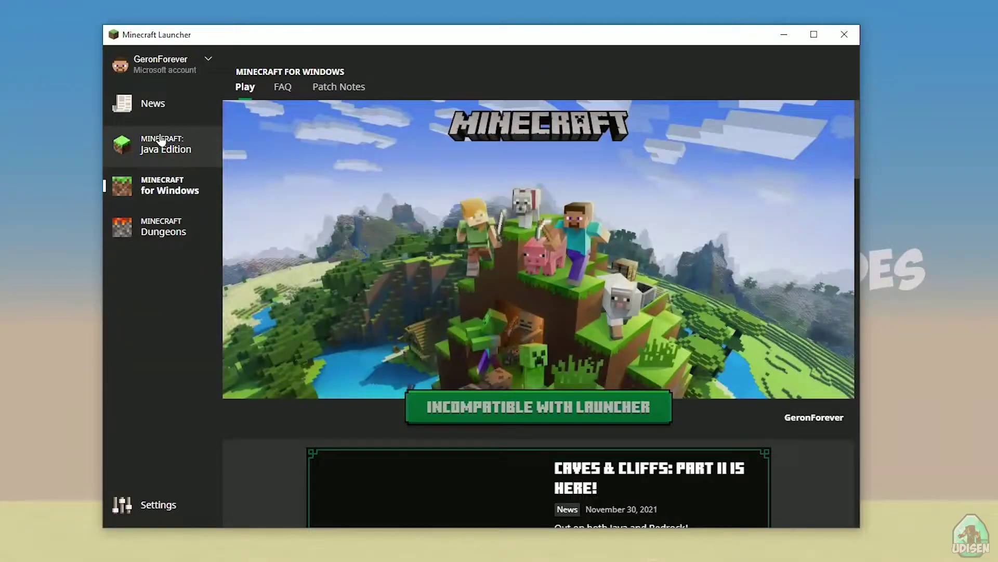
click(153, 103)
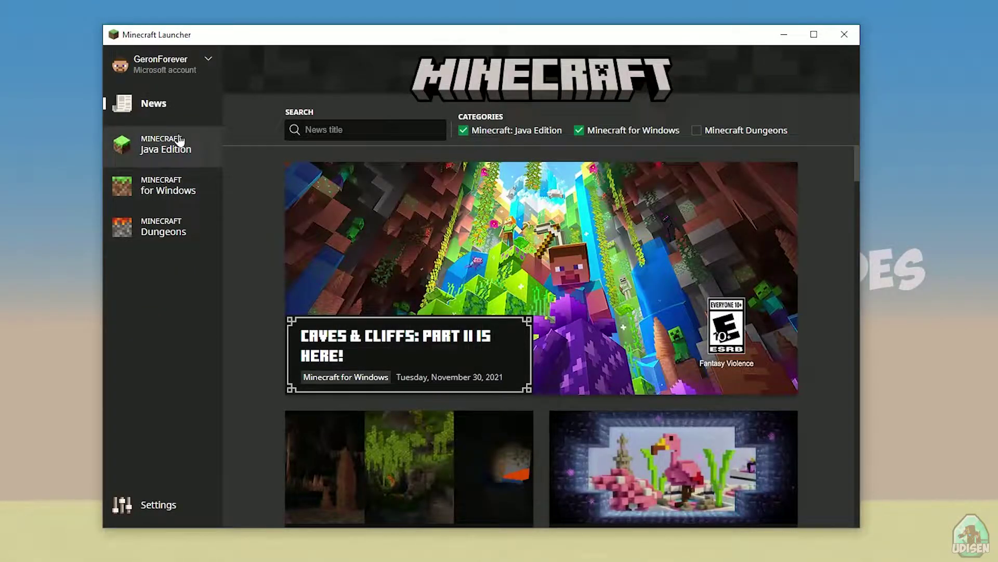
click(183, 150)
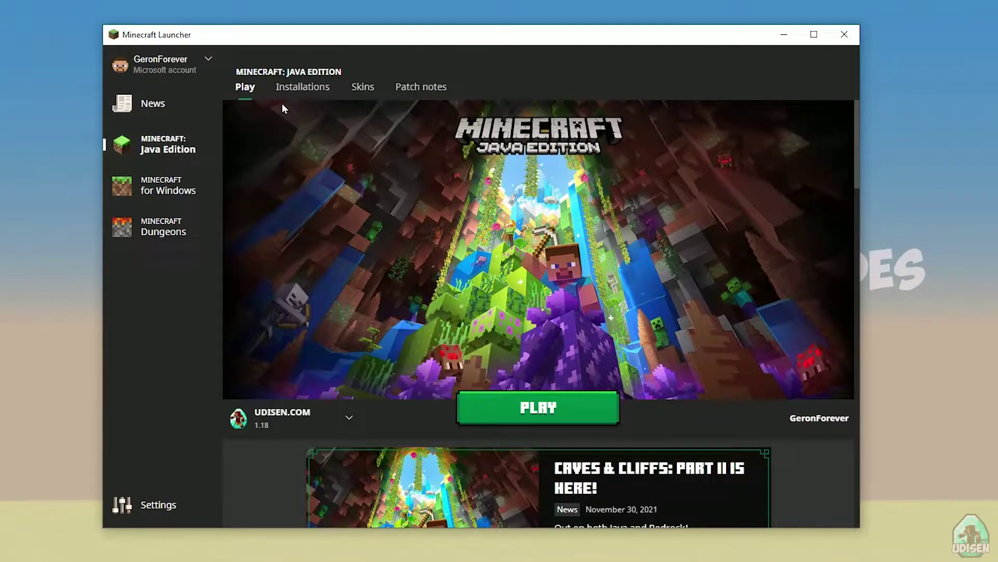
click(316, 92)
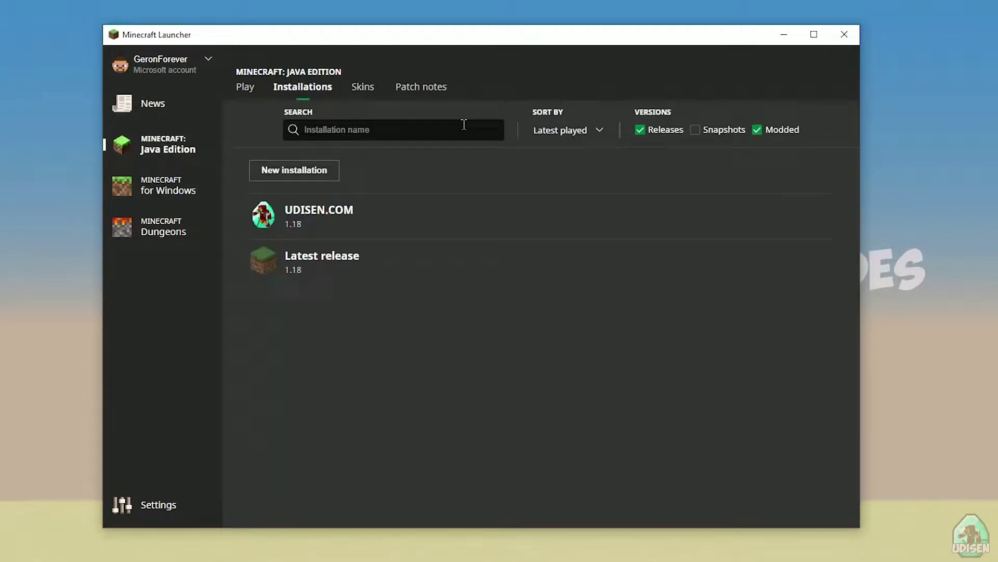
click(290, 172)
click(457, 186)
text(jnghnmghngnhg)
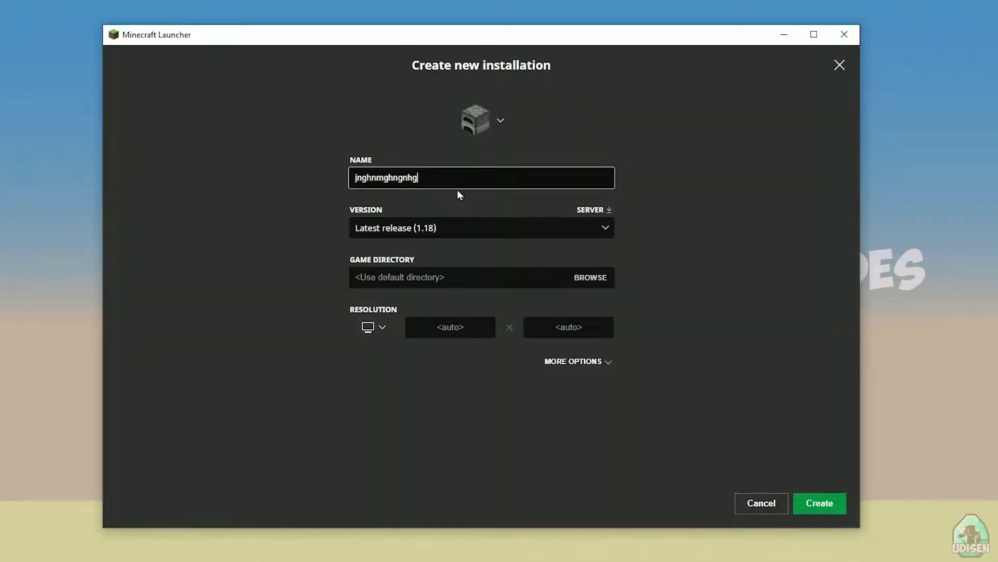
text(n)
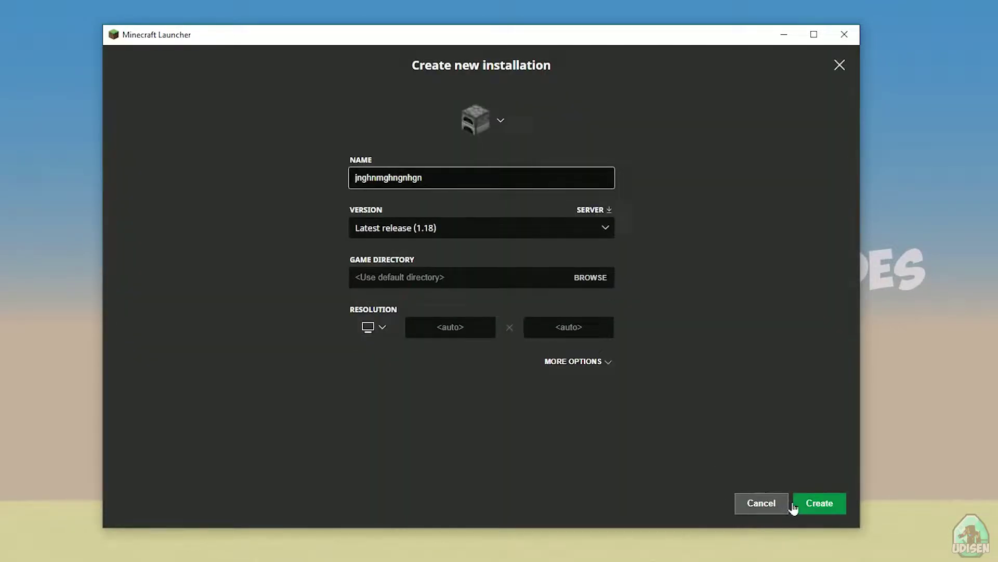
click(758, 504)
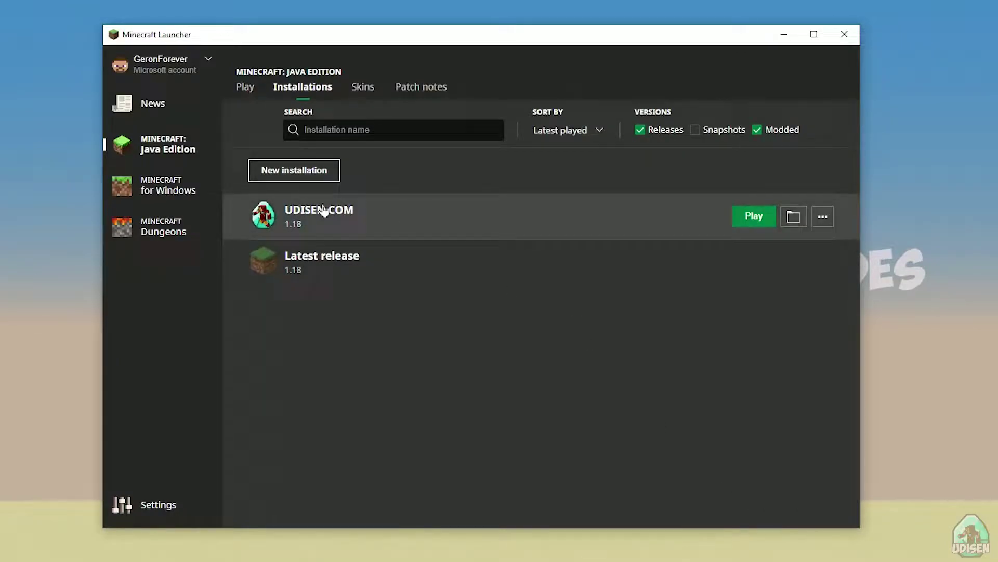
Open the UDISEN.COM installation for editing and choose release 1.18 as its version
click(361, 217)
click(416, 227)
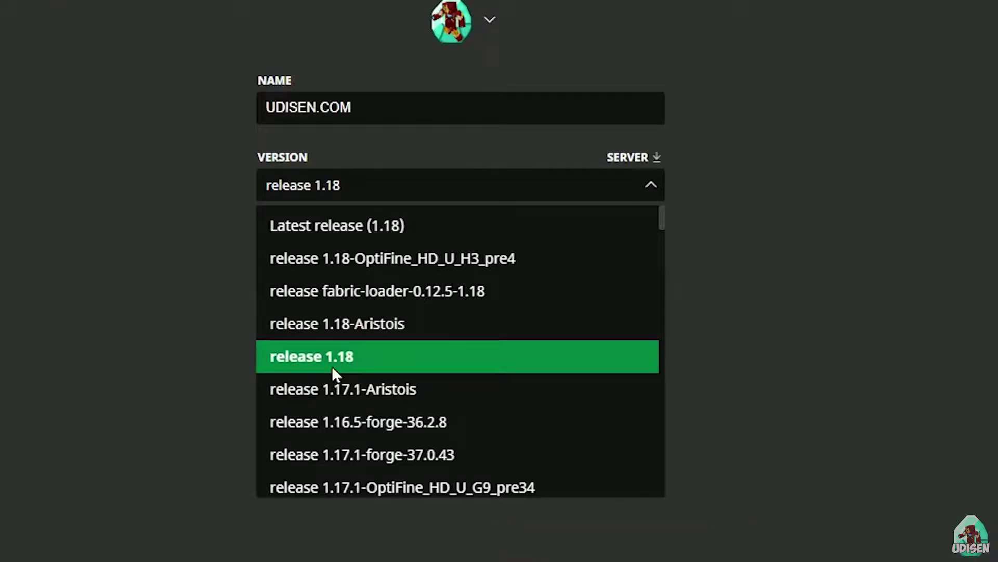
click(398, 343)
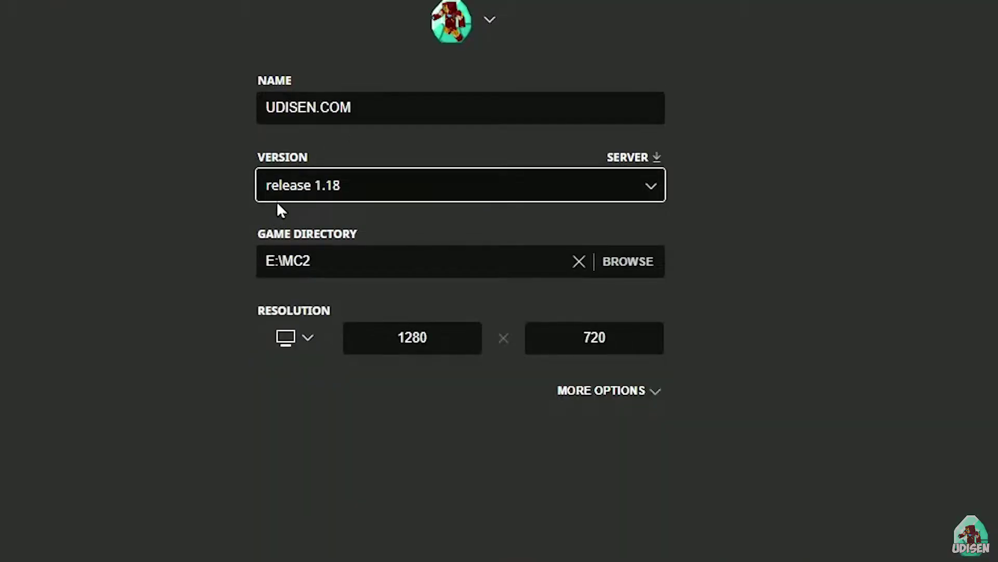
Try release 1.16.5-forge-36.2.8 and pending 1.18_experimental-snapshot-4 as the version of the UDISEN.COM installation
click(351, 185)
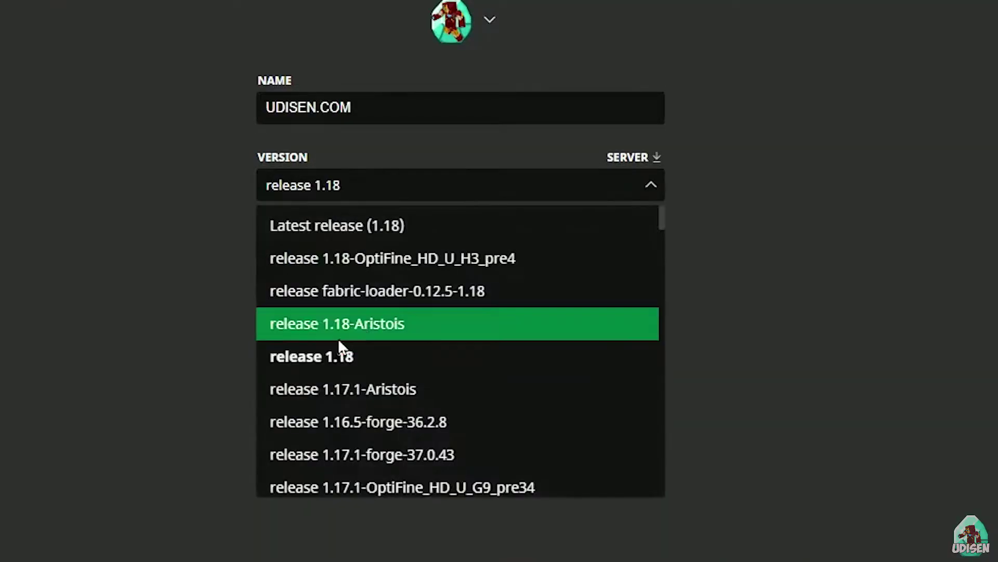
scroll(442, 294, down, 2)
click(441, 292)
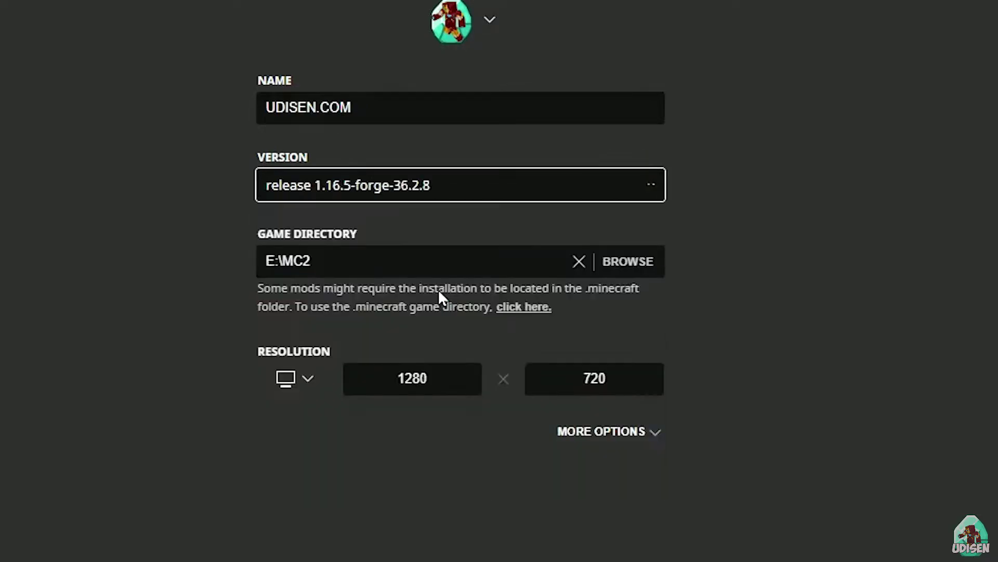
click(413, 196)
scroll(400, 337, down, 4)
scroll(410, 322, up, 4)
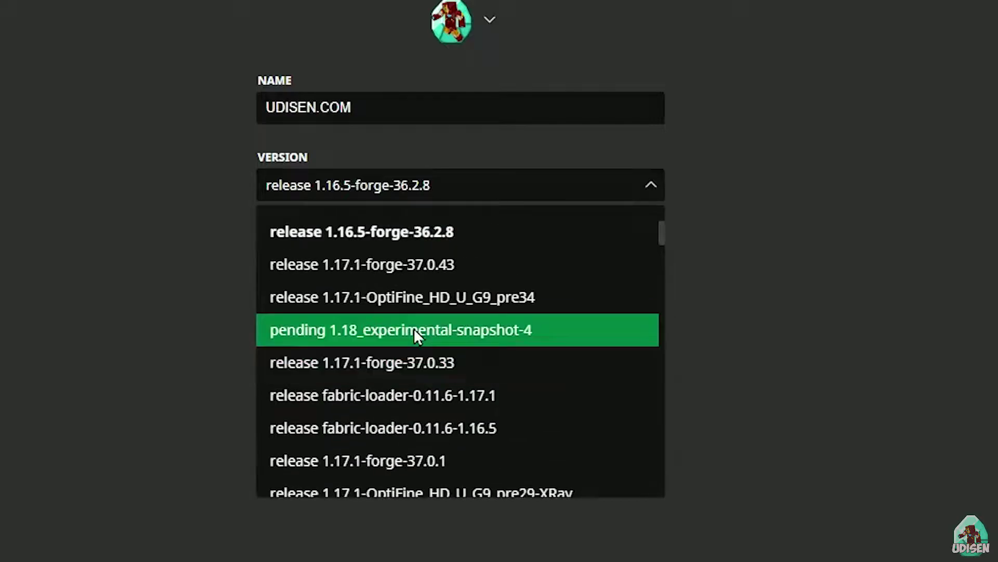
click(422, 332)
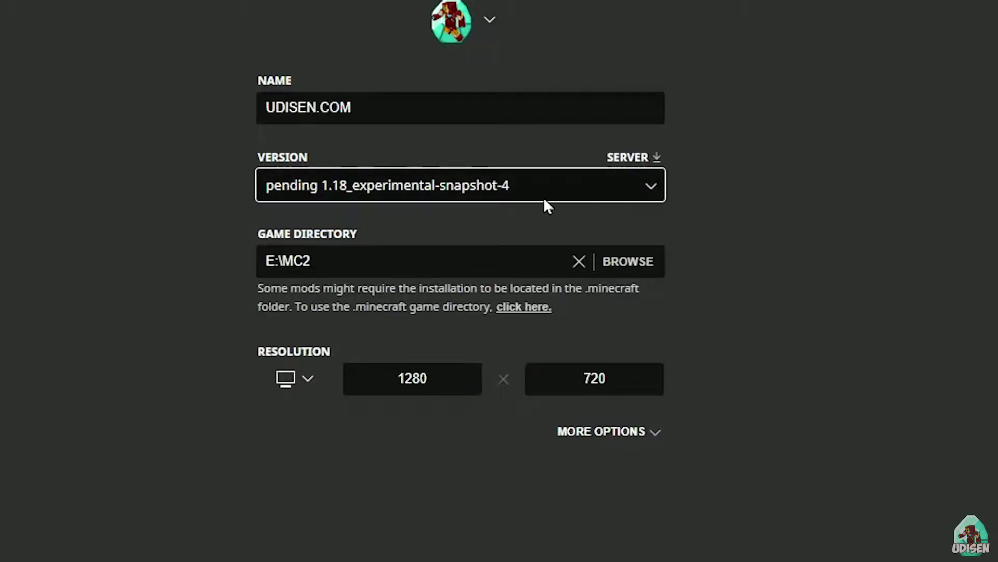
Set the installation's version to release 1.18 and save the installation
click(506, 187)
scroll(473, 285, up, 4)
click(439, 338)
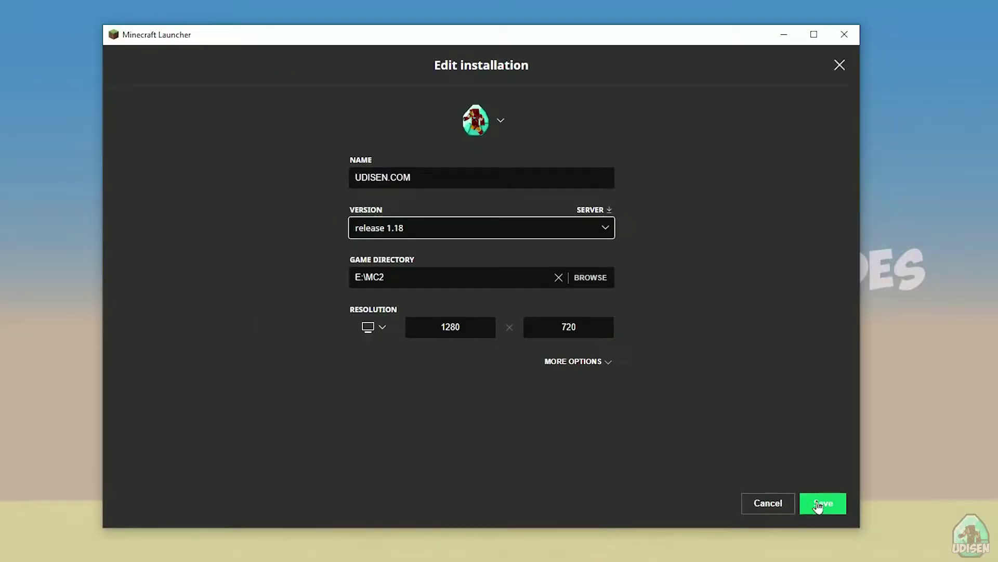
click(821, 507)
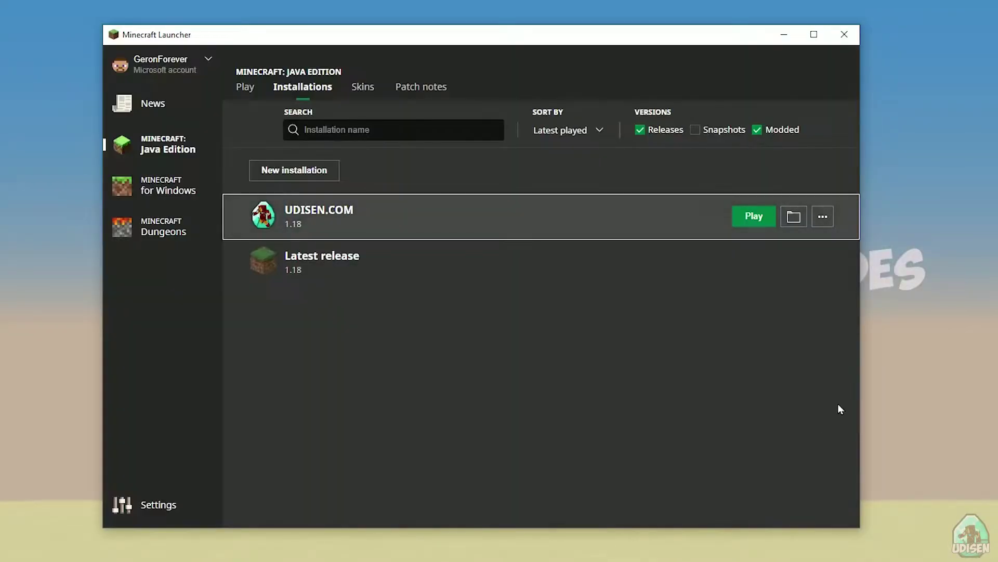
Launch the game with the UDISEN.COM installation and close the launcher
click(754, 217)
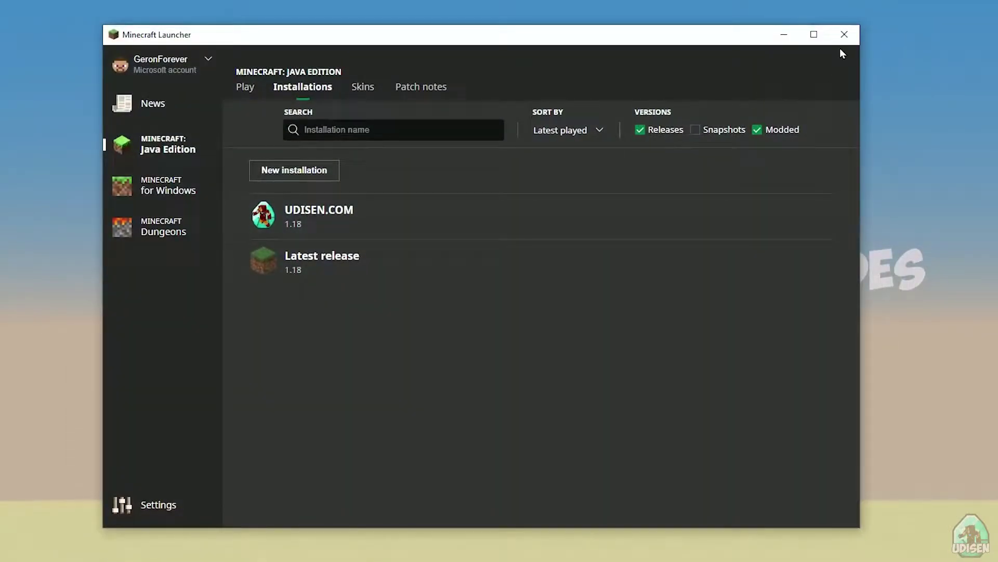
click(841, 34)
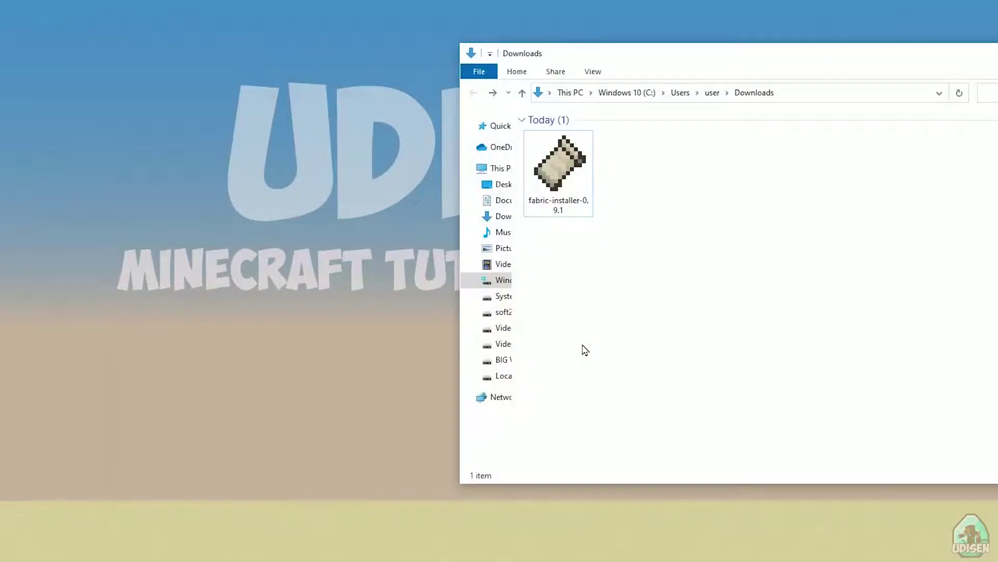
Run fabric-installer-0.9.1 from the Downloads folder in File Explorer and check its client Minecraft version choices
drag(767, 66, 524, 66)
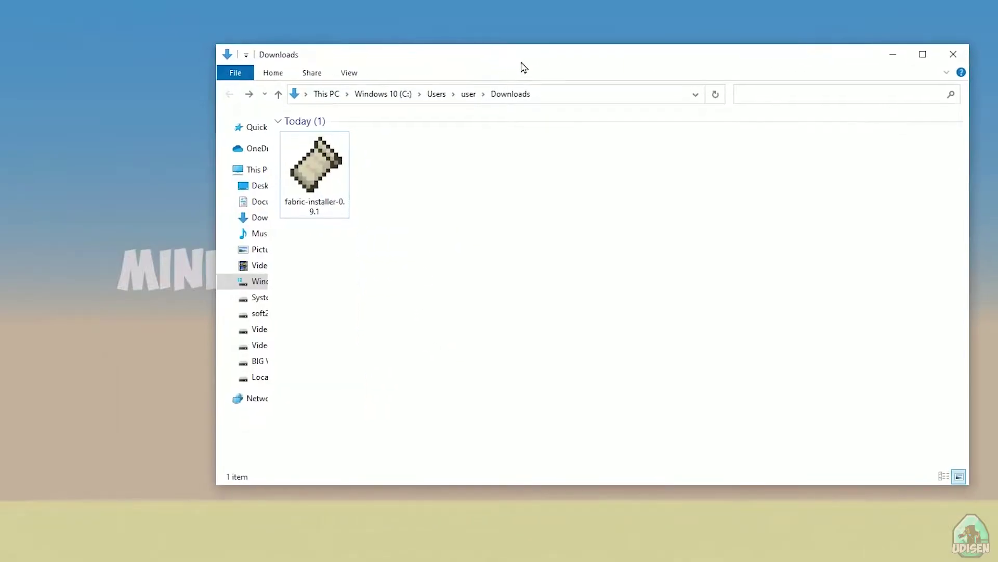
double_click(326, 166)
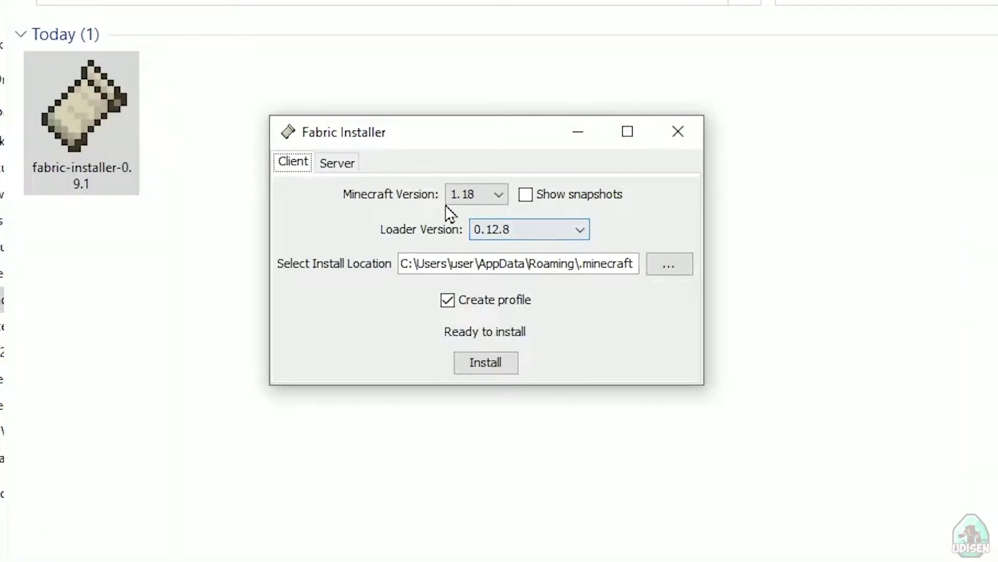
click(507, 259)
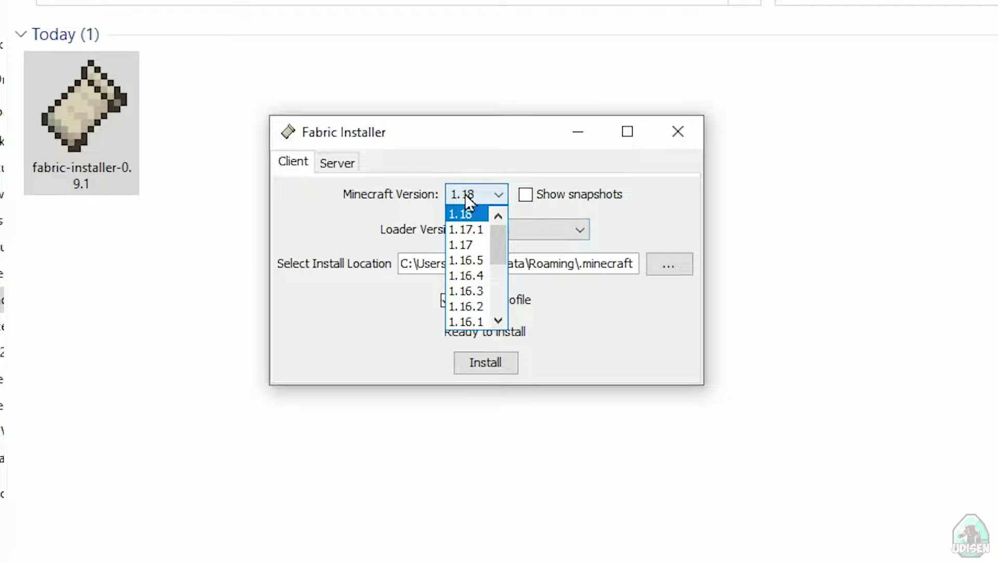
click(465, 194)
click(329, 166)
click(306, 163)
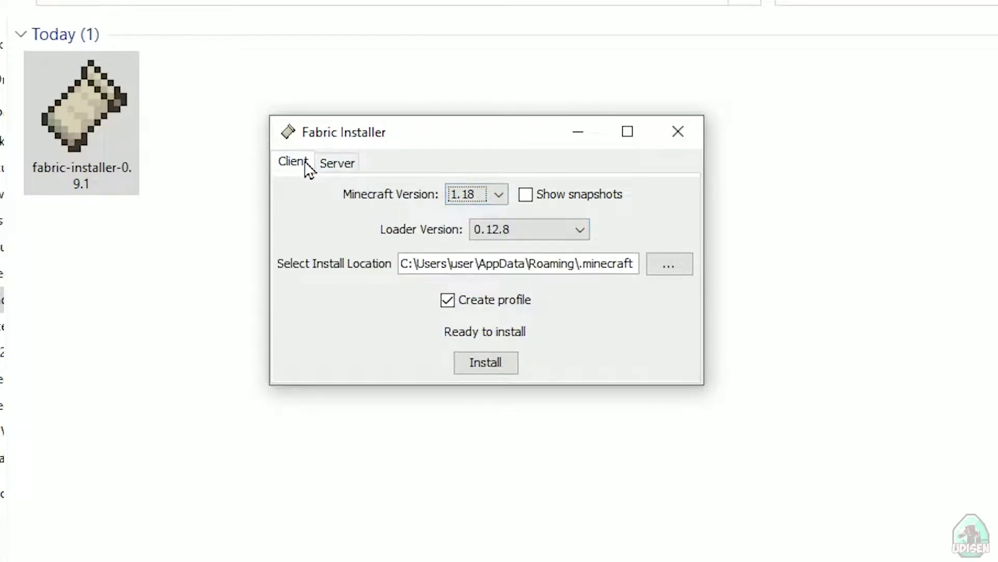
Review the installer's server settings and the loader versions offered for the client
click(338, 164)
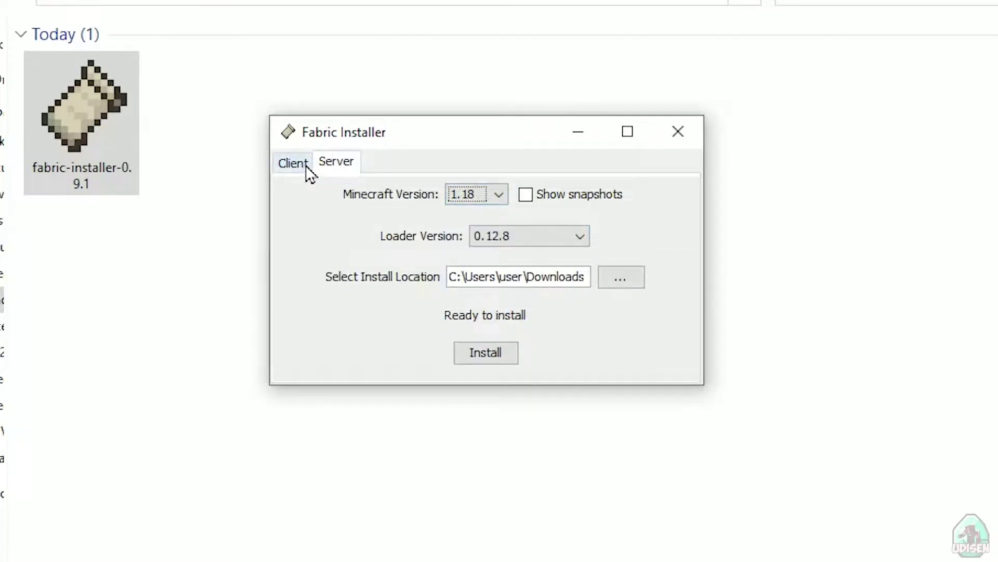
click(301, 163)
click(505, 232)
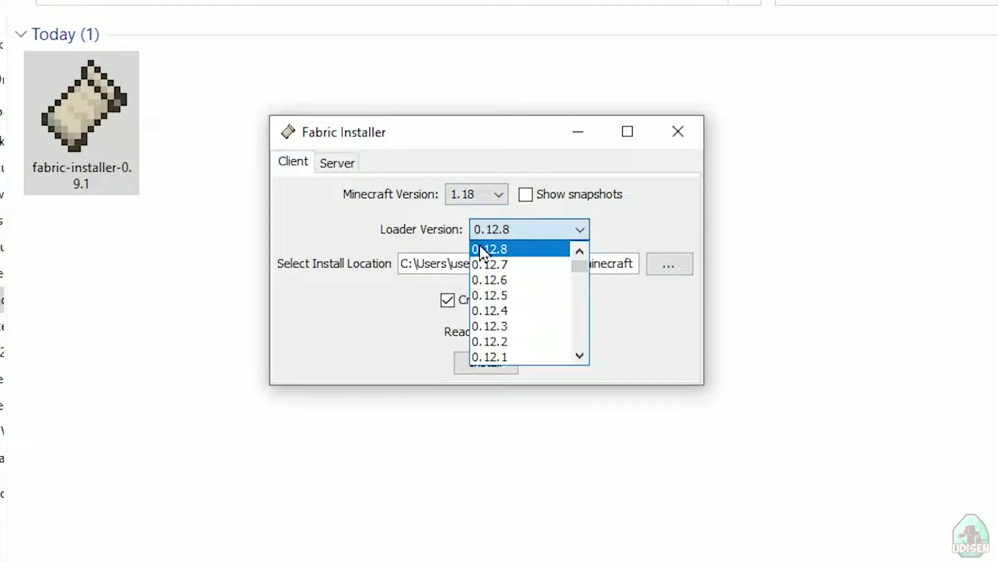
click(476, 198)
Review the Minecraft versions offered for the Fabric client and choose 1.18
click(475, 194)
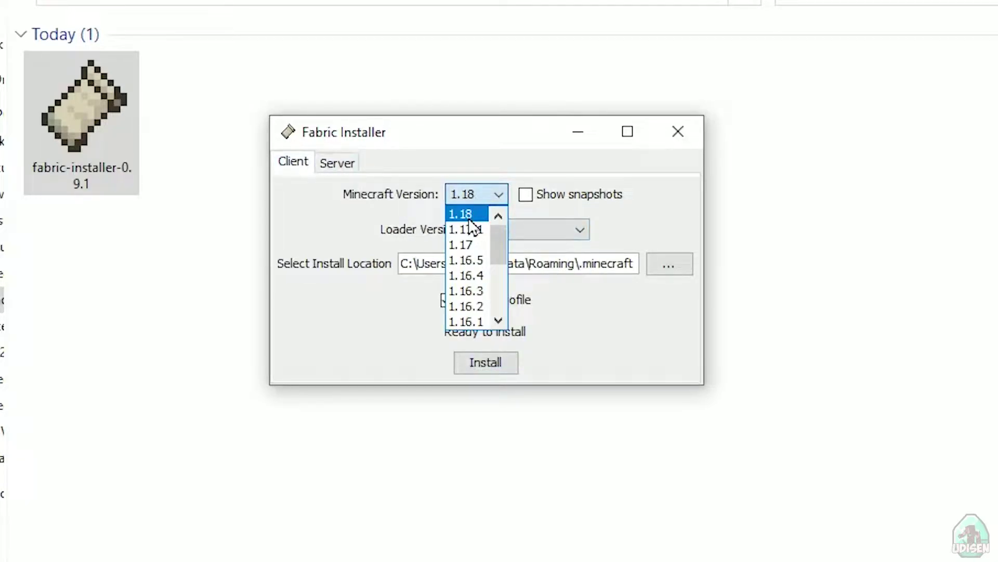
click(467, 214)
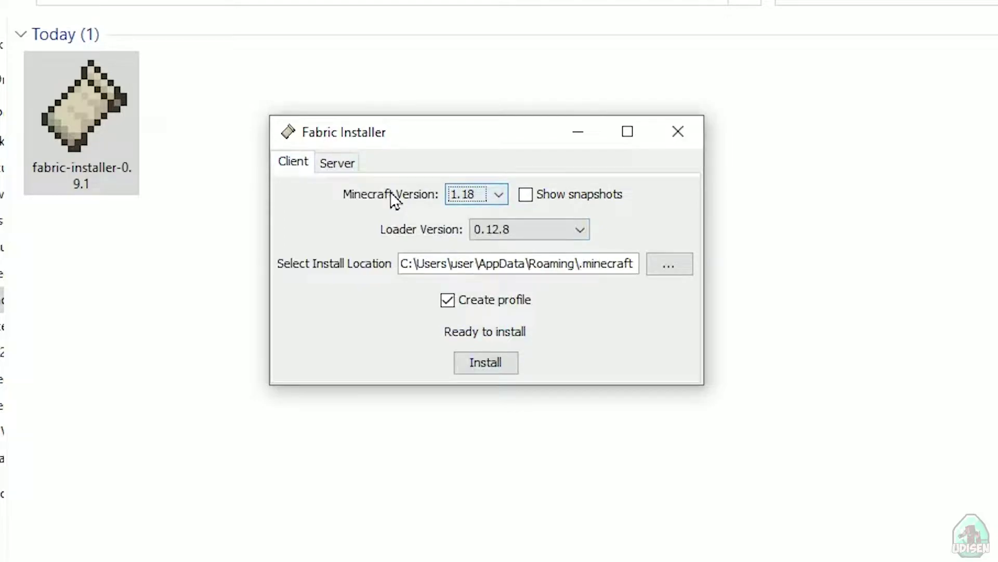
click(470, 202)
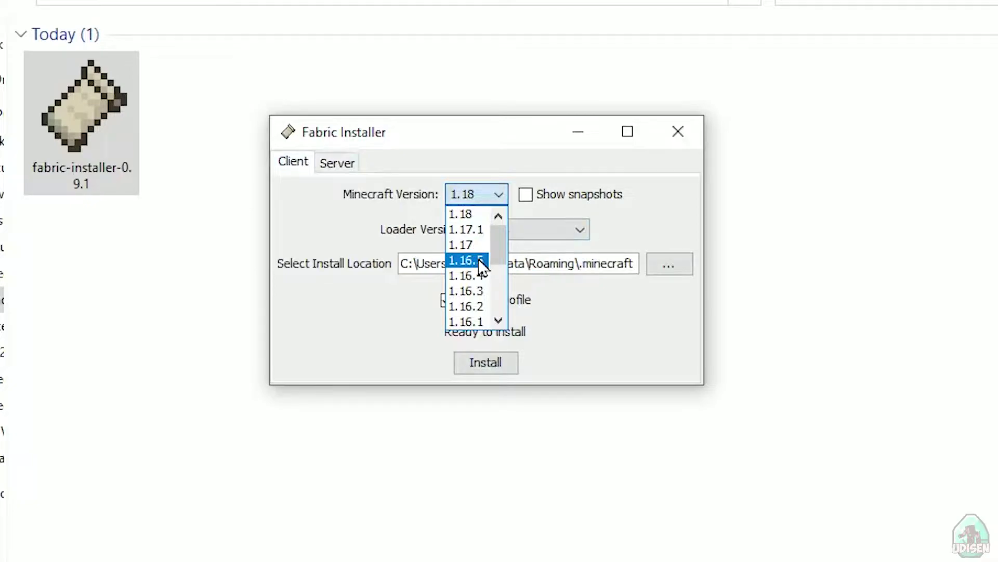
scroll(482, 284, down, 3)
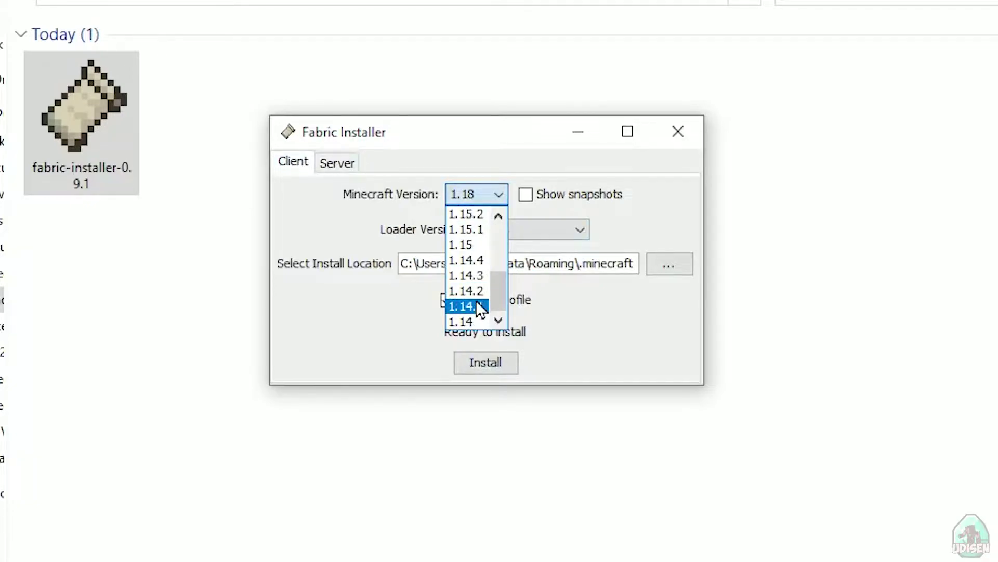
scroll(481, 234, up, 3)
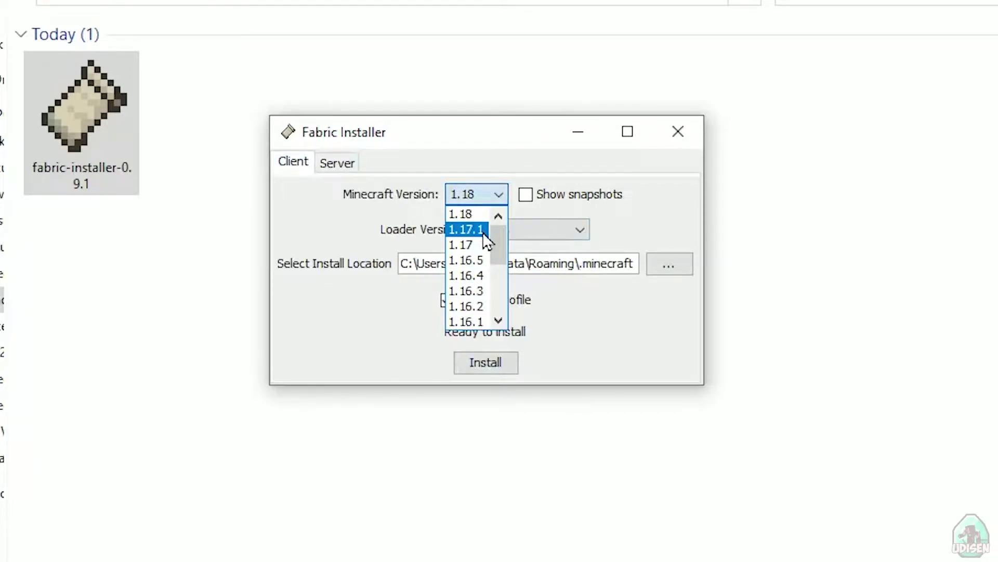
click(478, 214)
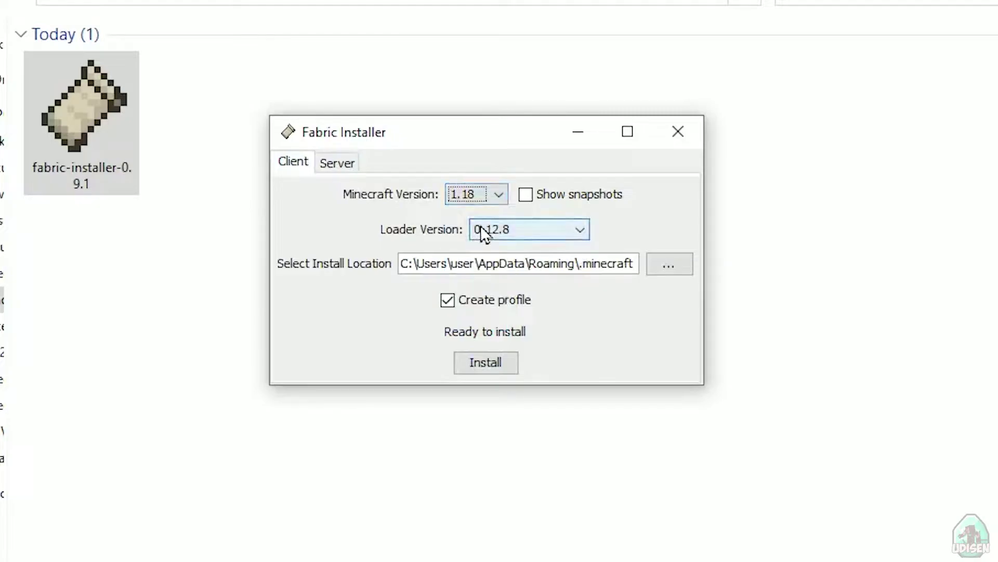
Install Fabric Loader 0.12.8 for the Minecraft 1.18 client and close the installer
click(476, 362)
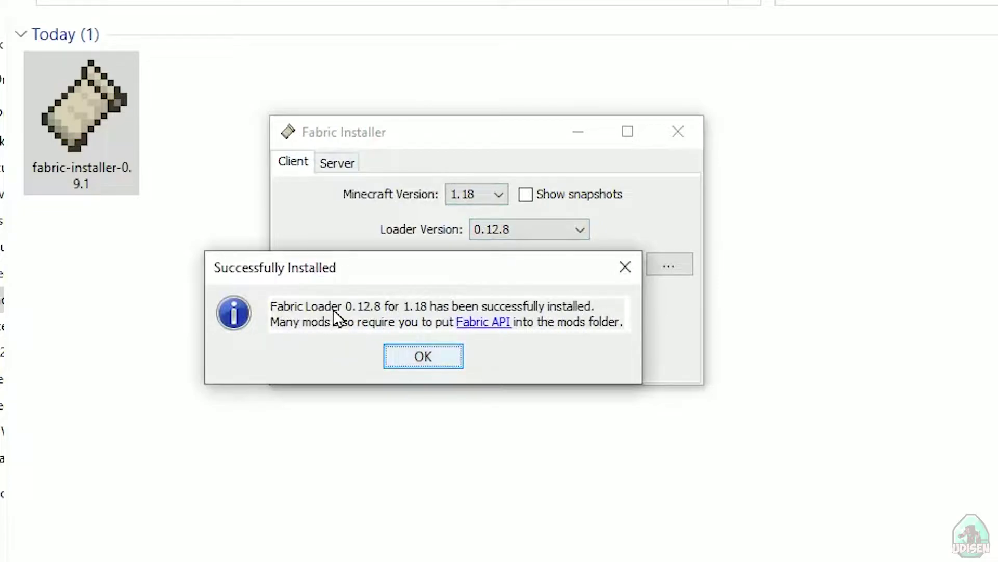
click(419, 358)
click(680, 134)
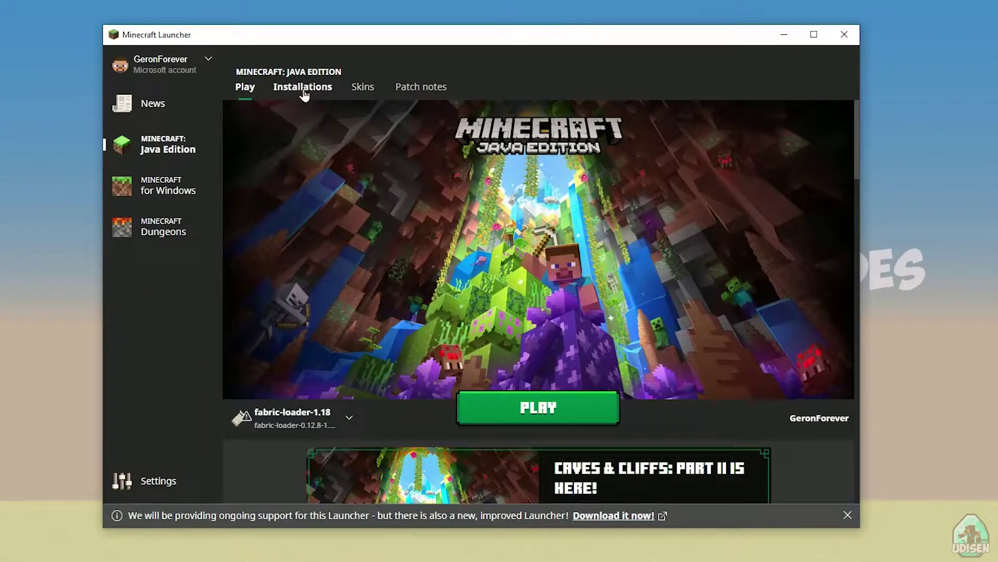
In the Minecraft Launcher, set the fabric-loader-1.18 installation's resolution to 1280 x 720 and save it
click(304, 89)
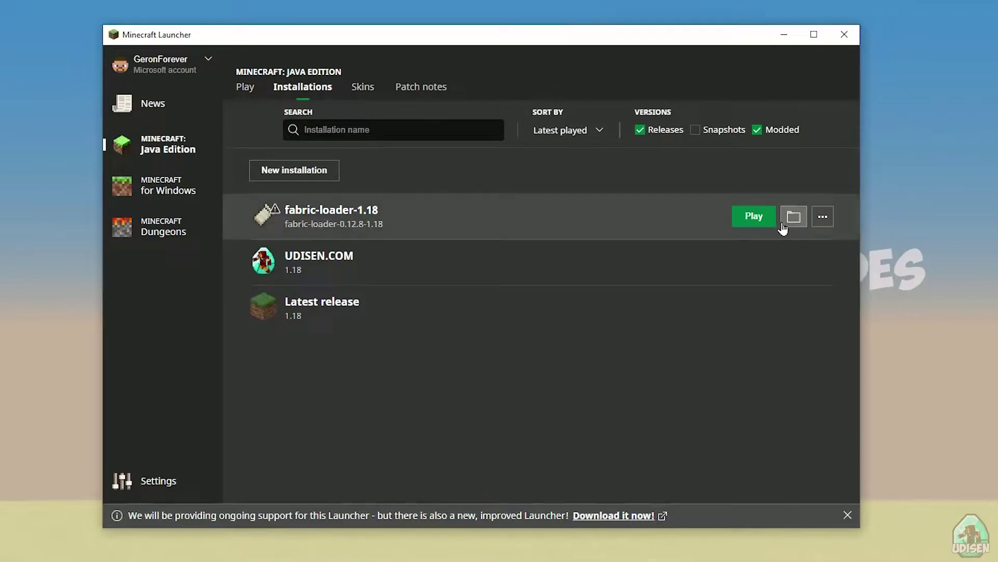
click(548, 220)
click(466, 356)
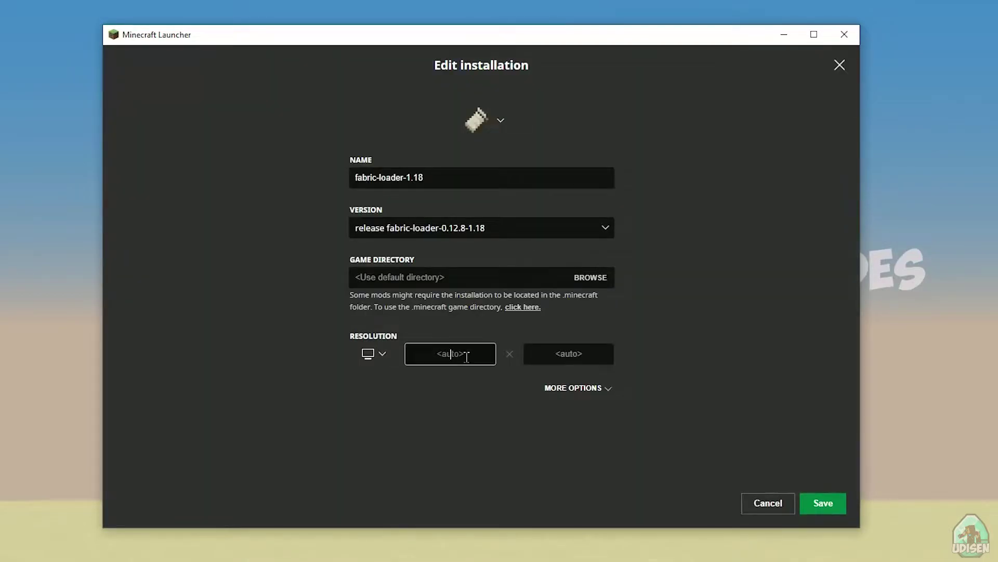
text(1280)
click(571, 355)
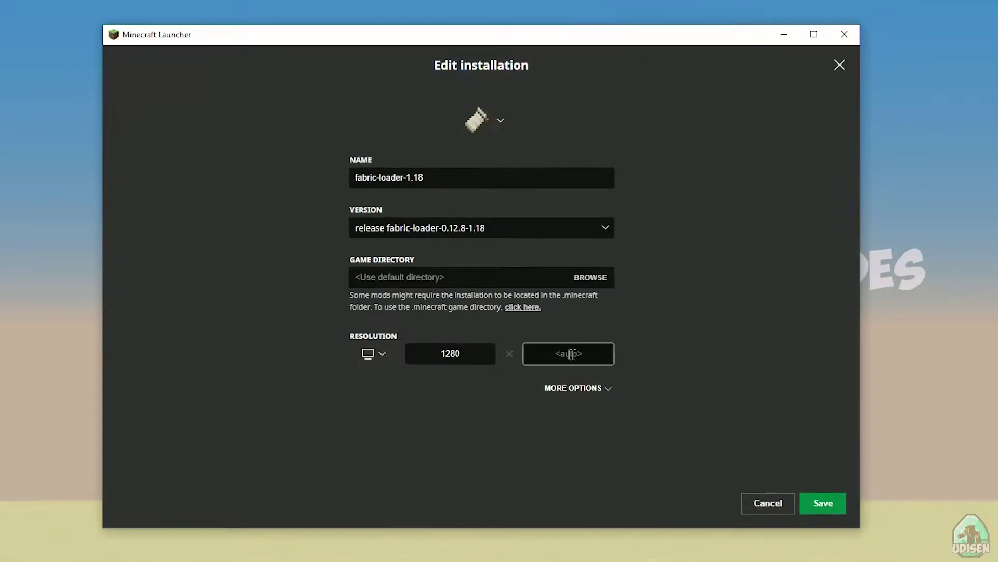
text(720)
click(823, 503)
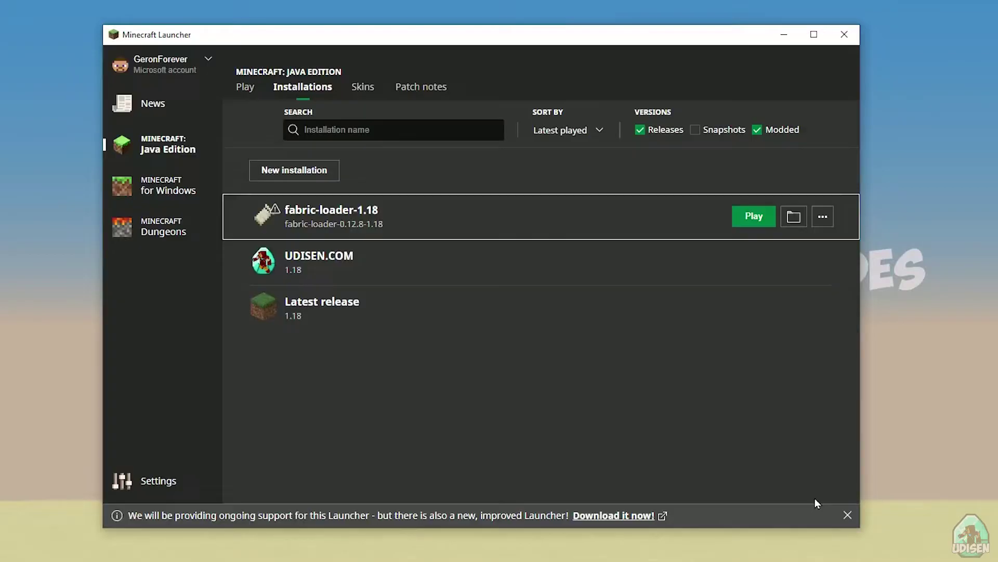
Open the mods folder inside the game folder of the fabric-loader-1.18 installation
click(792, 217)
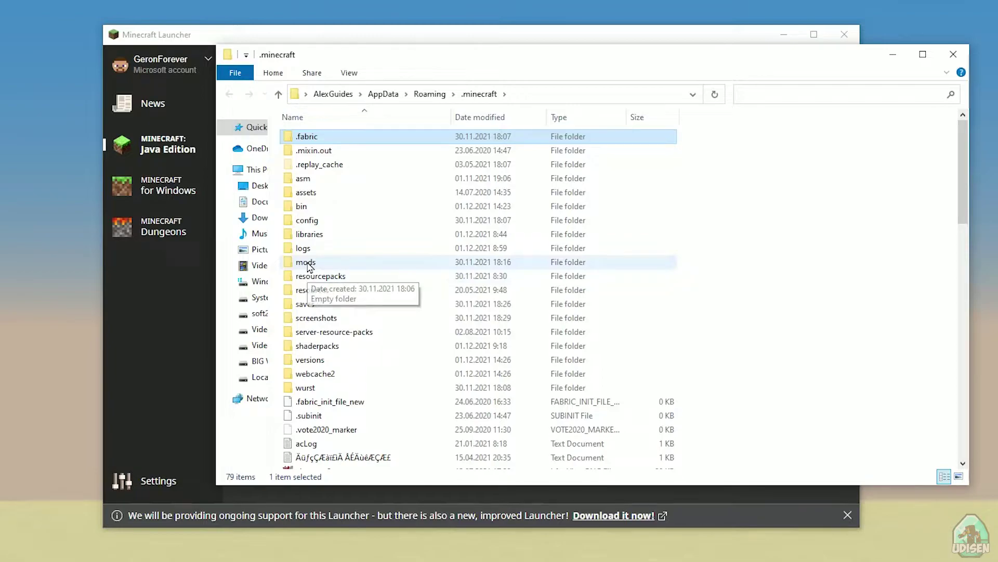
double_click(308, 264)
drag(427, 65, 241, 39)
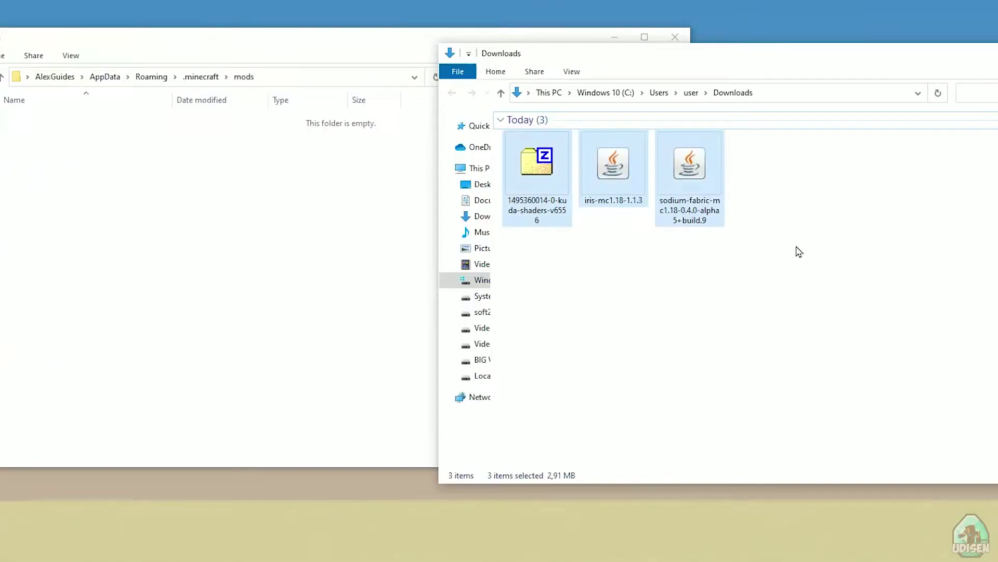
Copy the iris-mc1.18-1.1.3 and sodium-fabric-mc1.18-0.4.0-alpha5+build.9 files from Downloads into the mods folder, and minimize its window
click(794, 252)
click(703, 171)
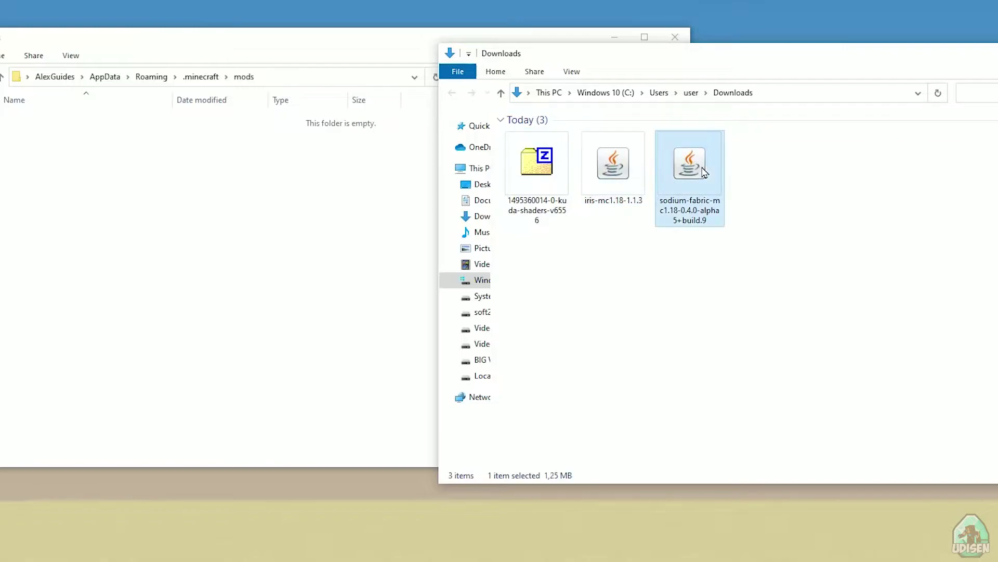
ctrl+click(621, 177)
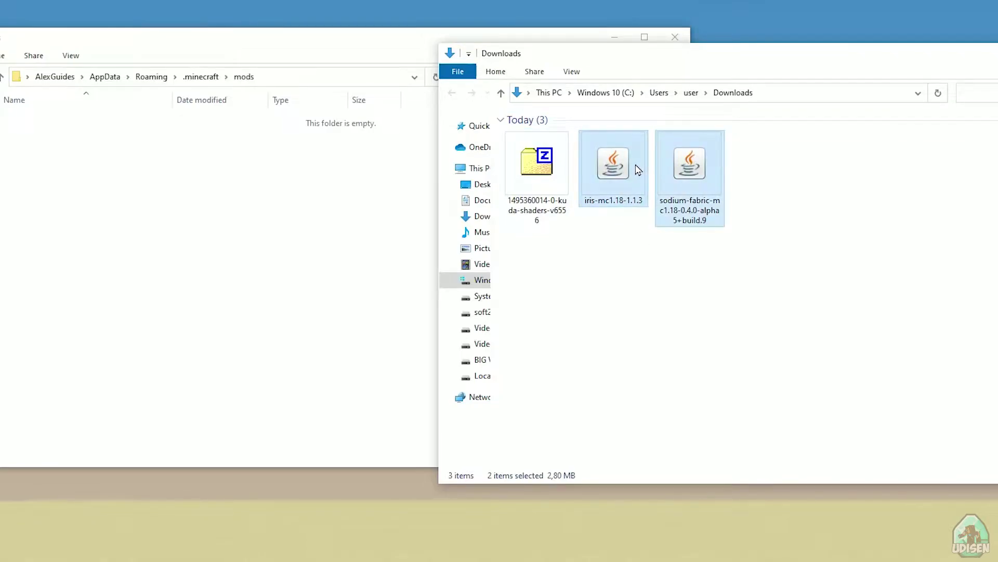
drag(639, 170, 130, 216)
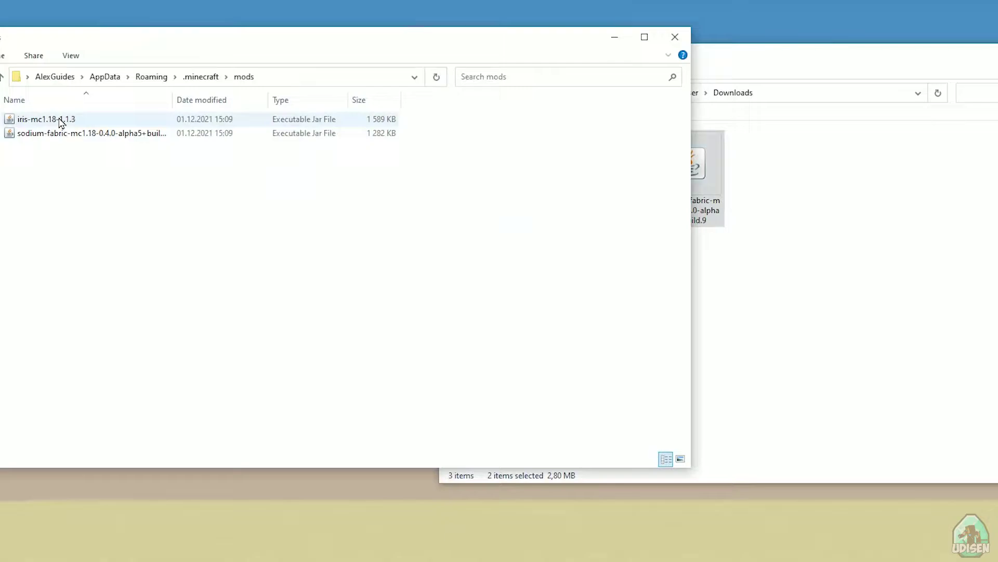
click(65, 136)
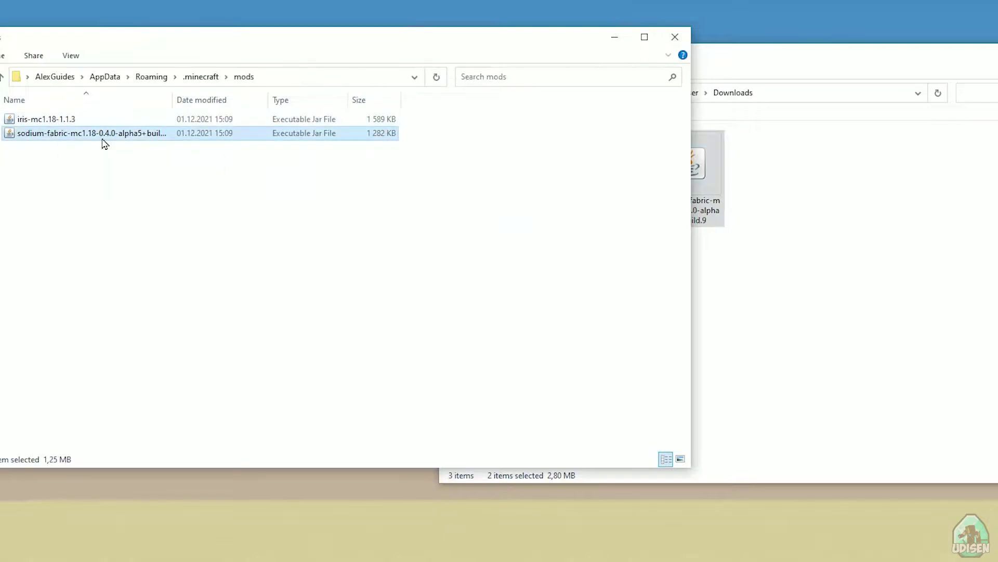
click(614, 38)
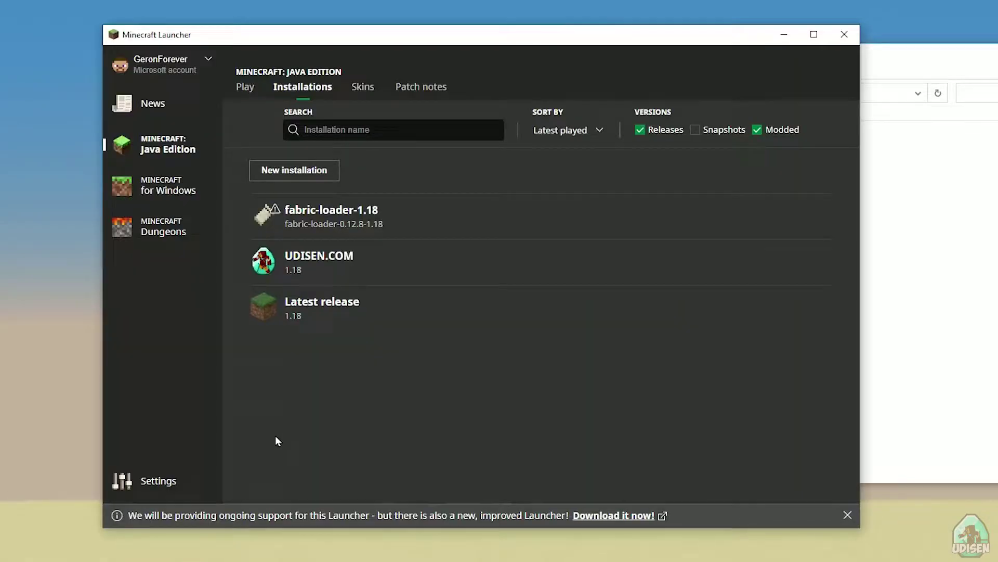
Open the shaderpacks folder inside the game folder of the fabric-loader-1.18 installation
mouse_move(421, 205)
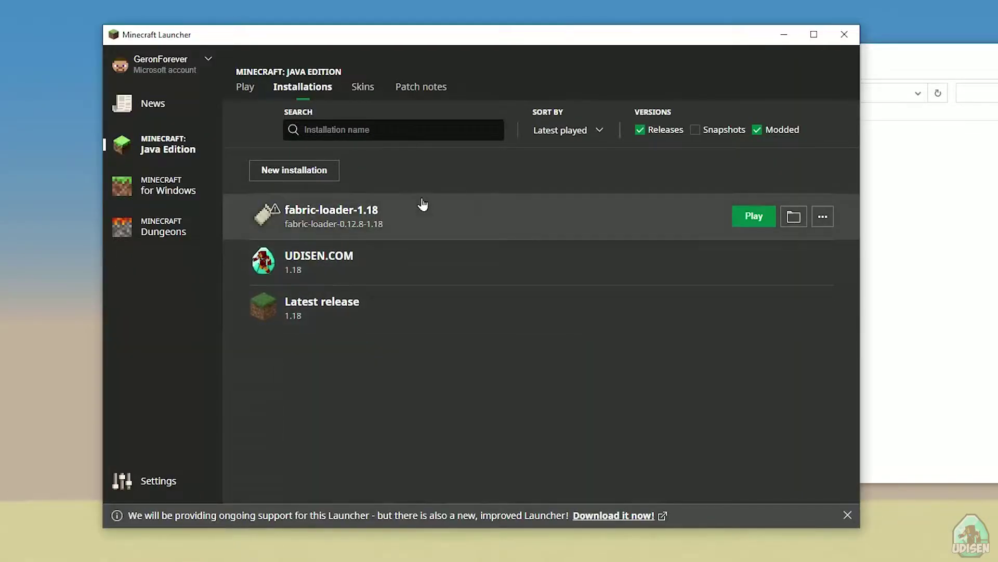
click(785, 219)
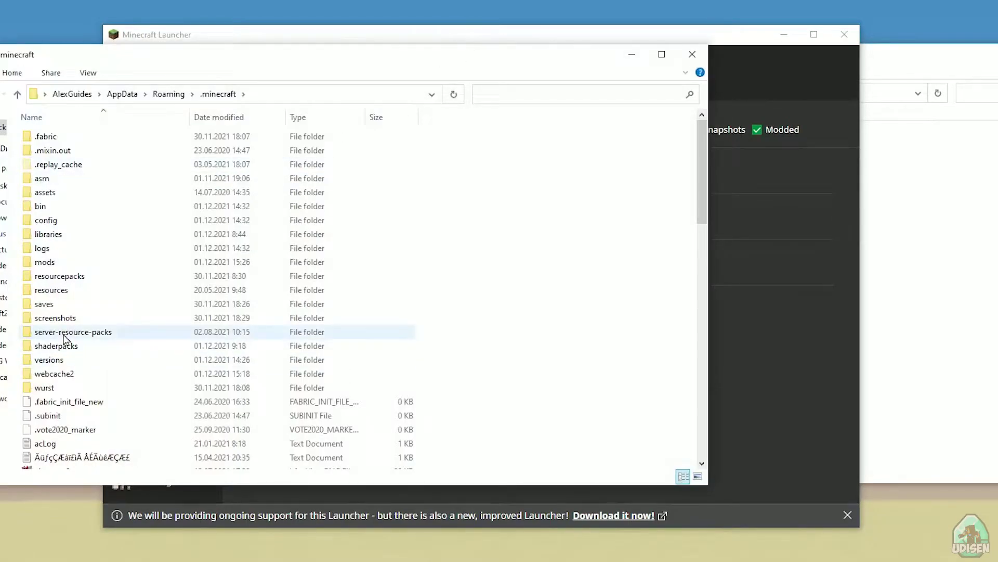
click(63, 319)
click(71, 348)
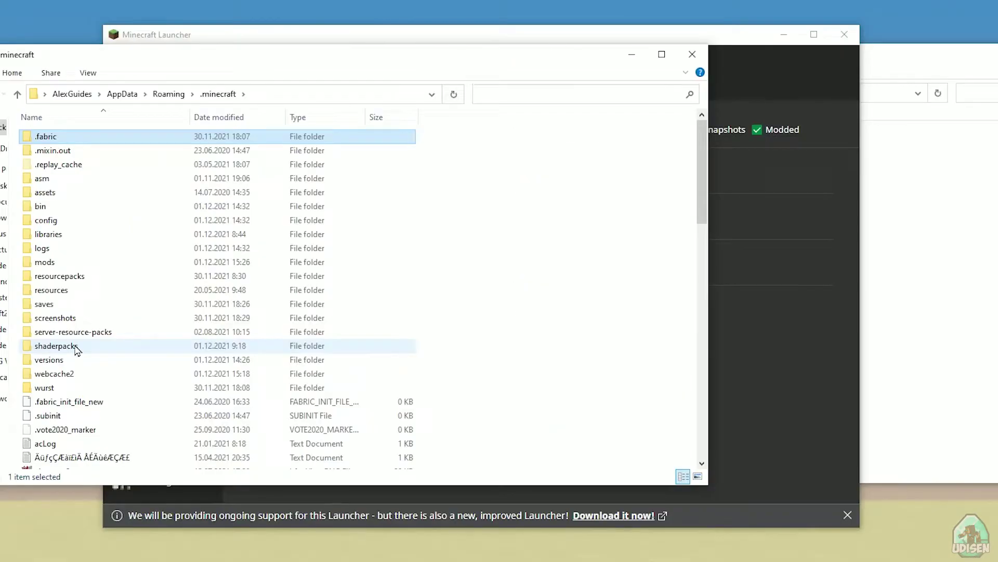
double_click(56, 346)
click(923, 213)
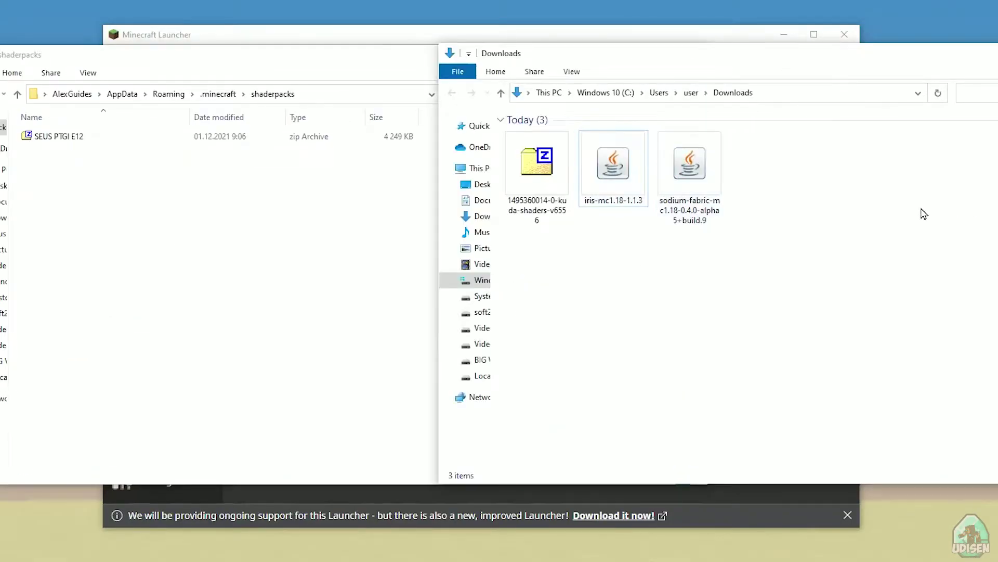
double_click(551, 177)
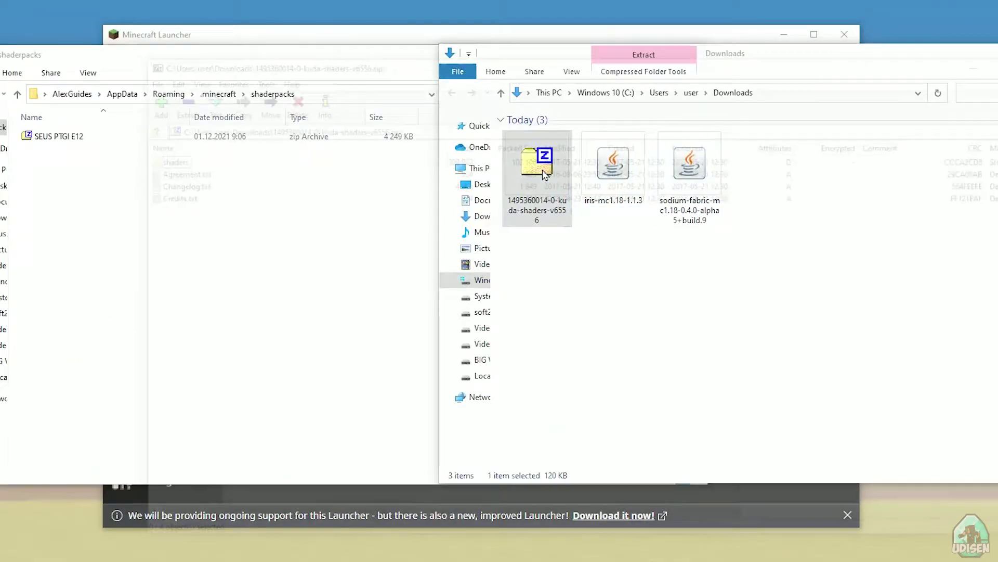
key(alt+F4)
drag(551, 171, 254, 194)
click(631, 55)
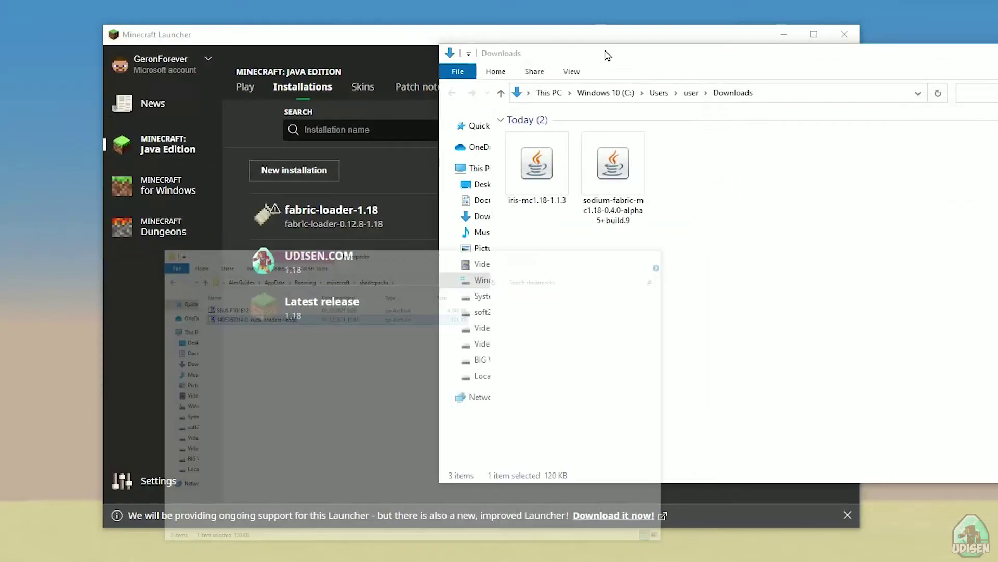
click(997, 54)
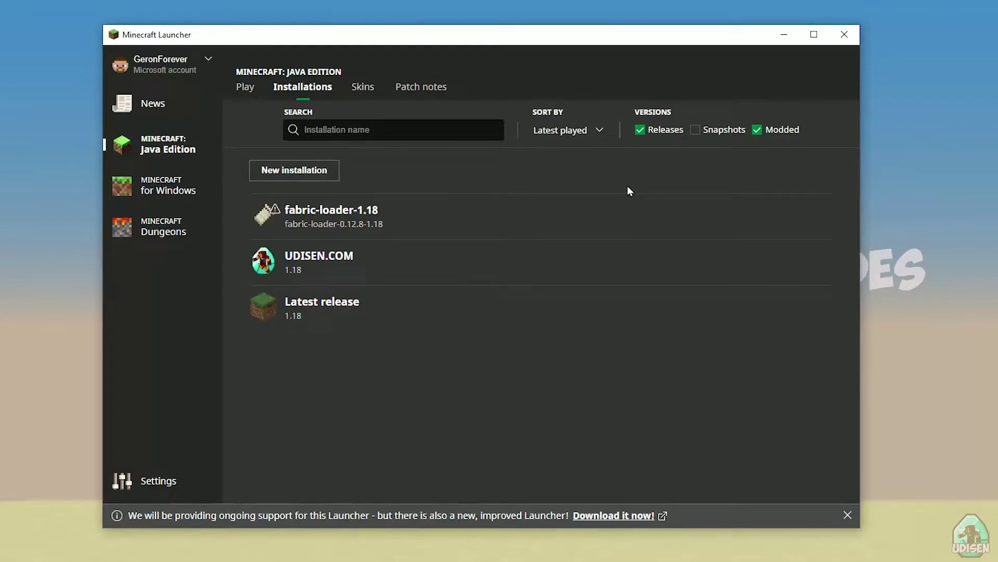
mouse_move(596, 204)
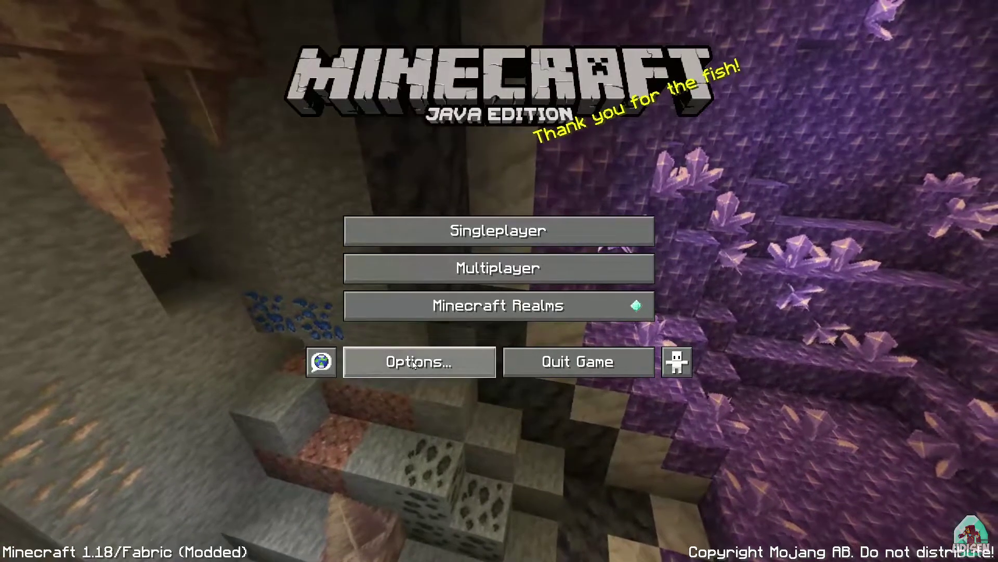
click(411, 362)
click(362, 210)
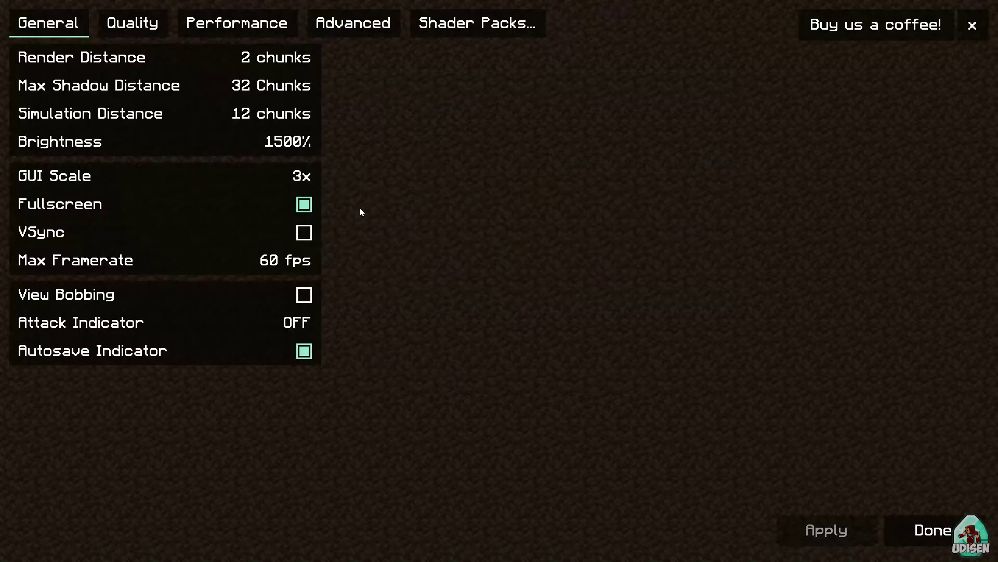
click(472, 25)
click(471, 101)
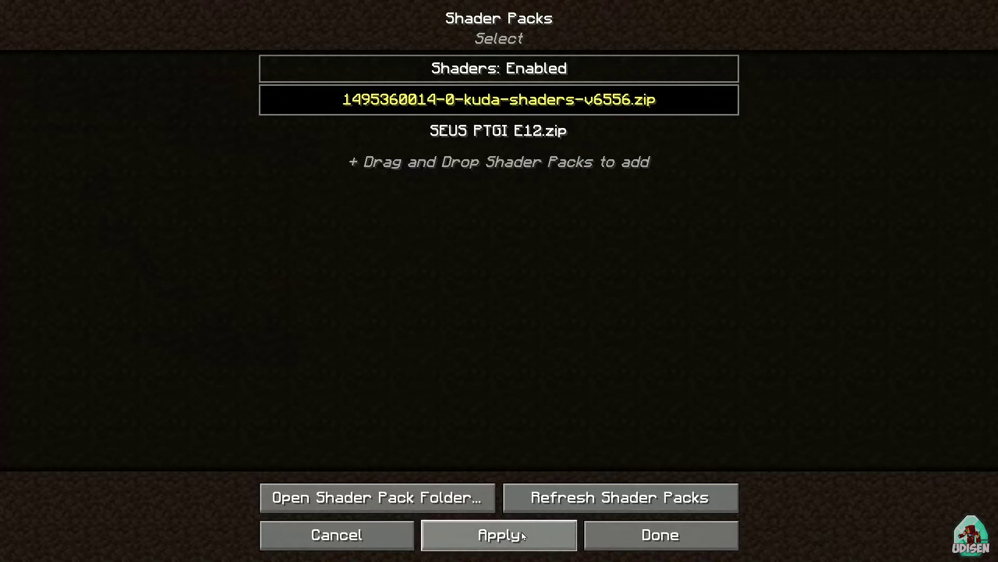
click(677, 536)
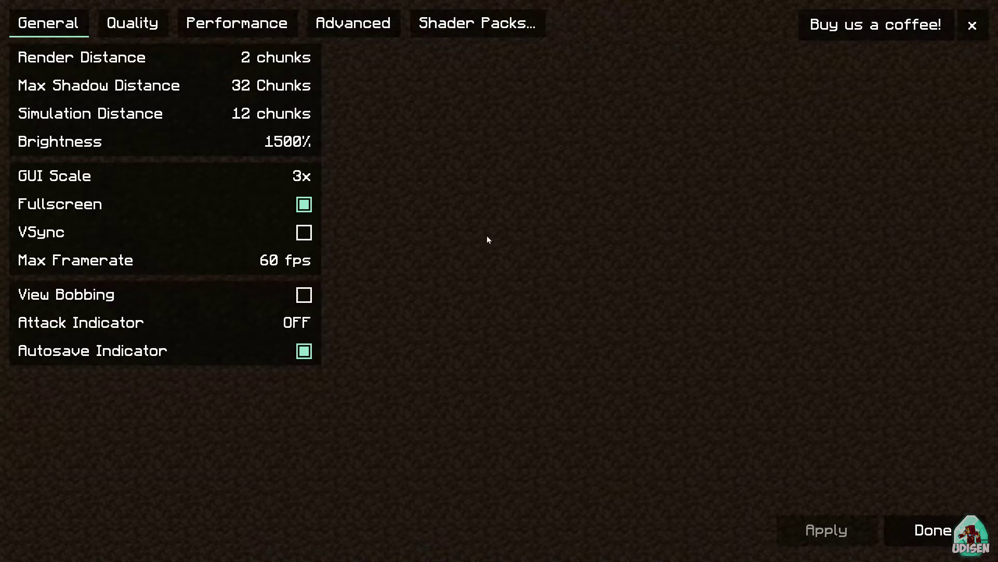
click(945, 536)
click(546, 368)
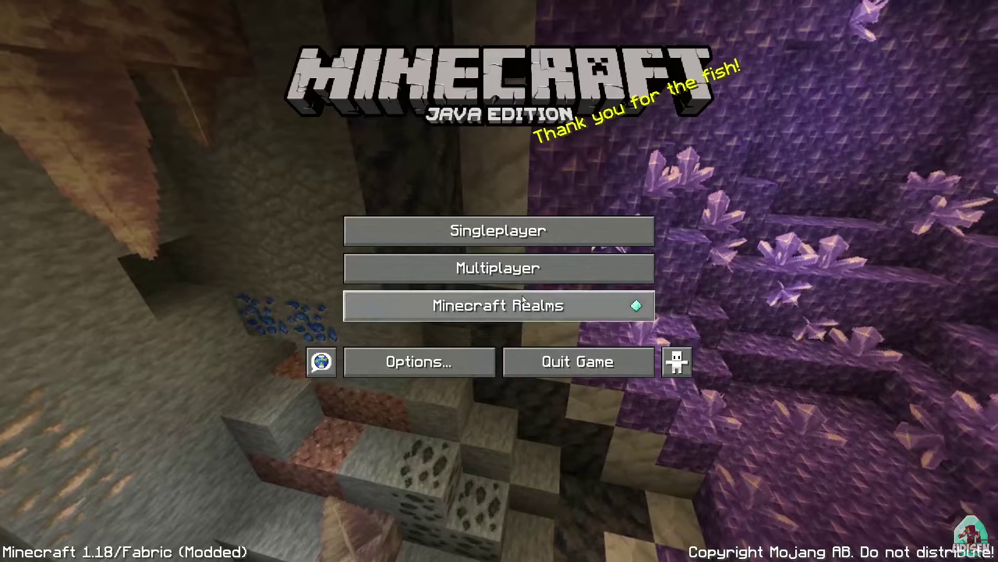
Load the singleplayer world "New World" and walk forward through the mineshaft
click(453, 232)
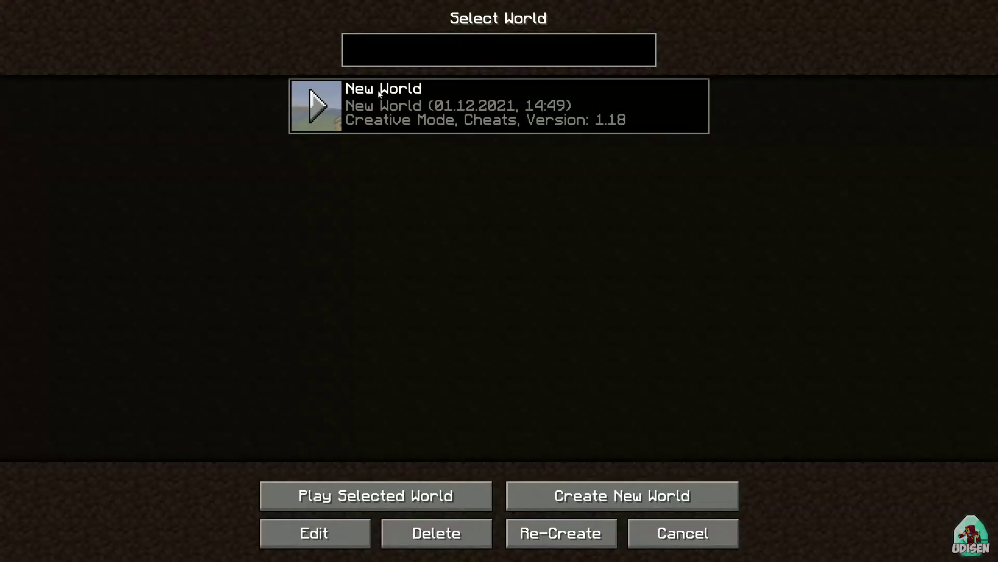
double_click(378, 90)
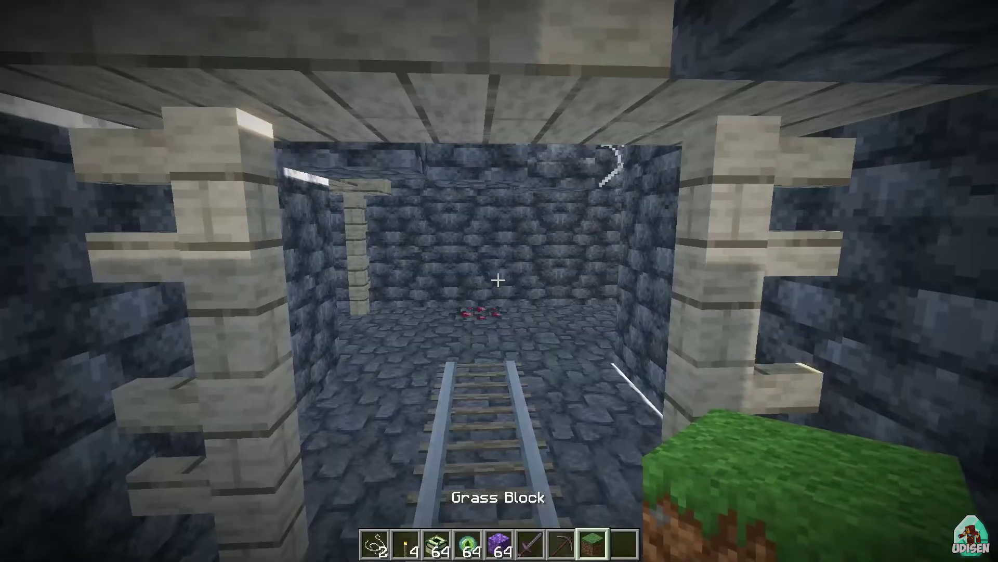
text(w/k)
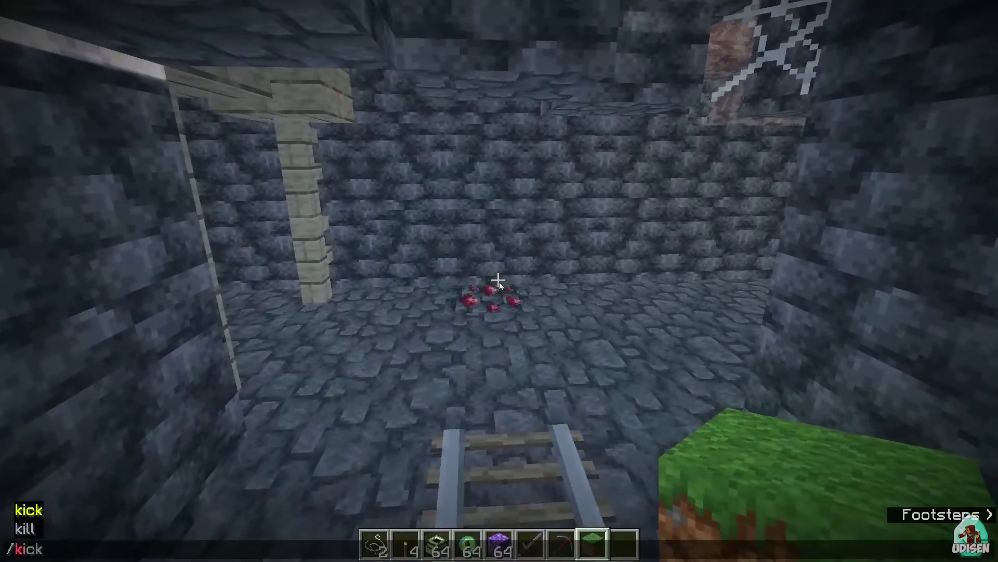
text(ill)
Run the /kill command on the player and respawn on the surface
key(Return)
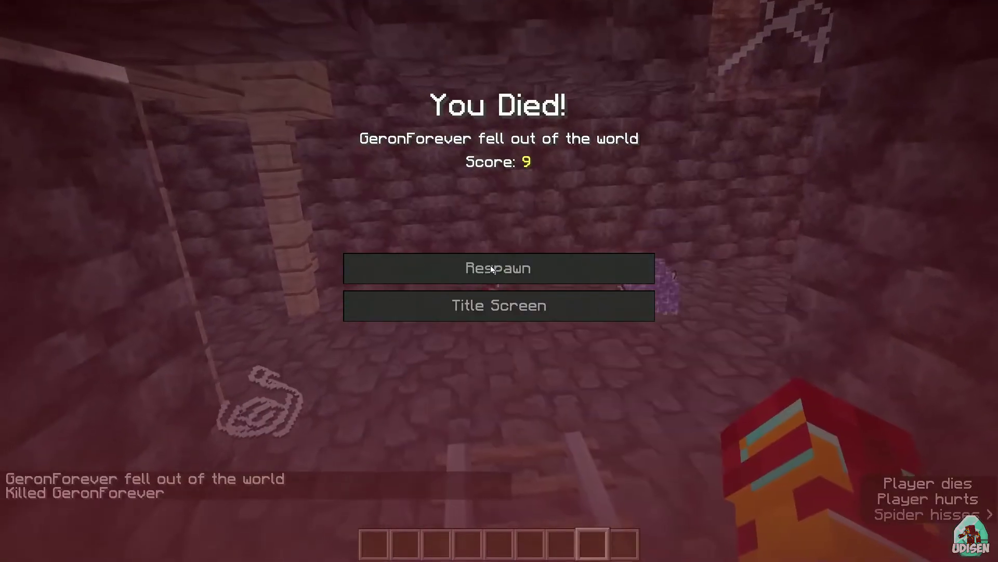
click(491, 266)
Travel across the grassland to the village and examine how the shaders render the terrain, sky and shadows
key(w)
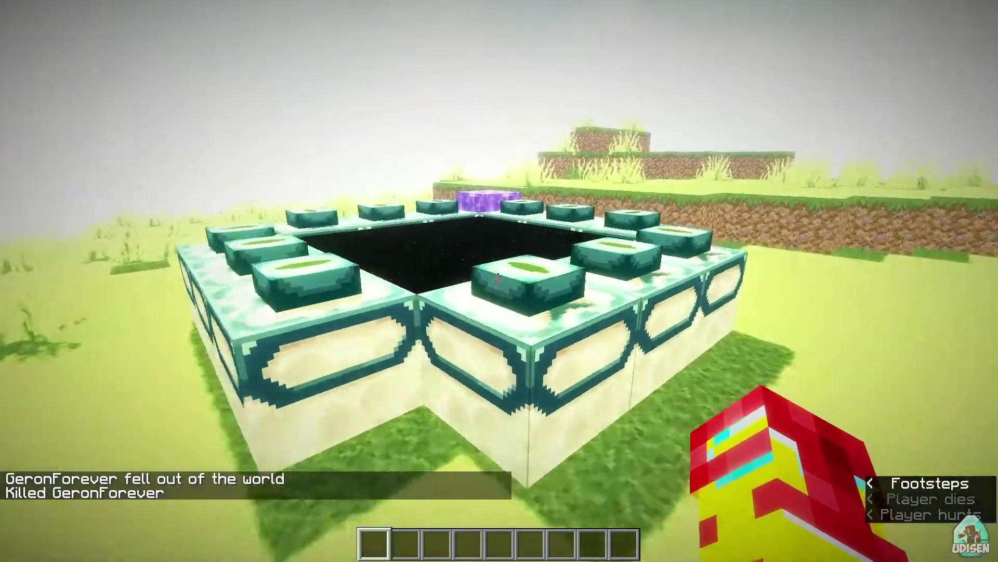
key(w)
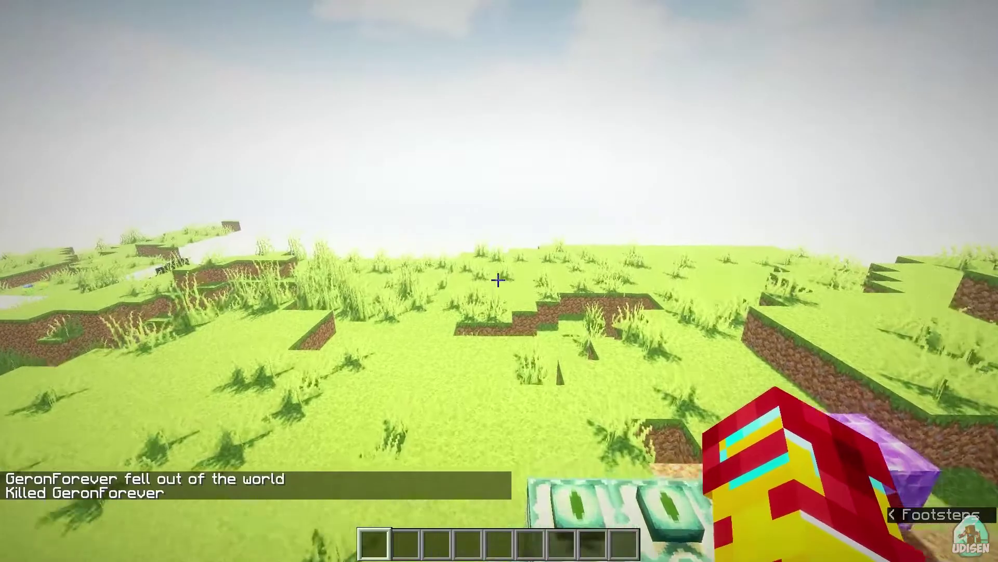
key(w)
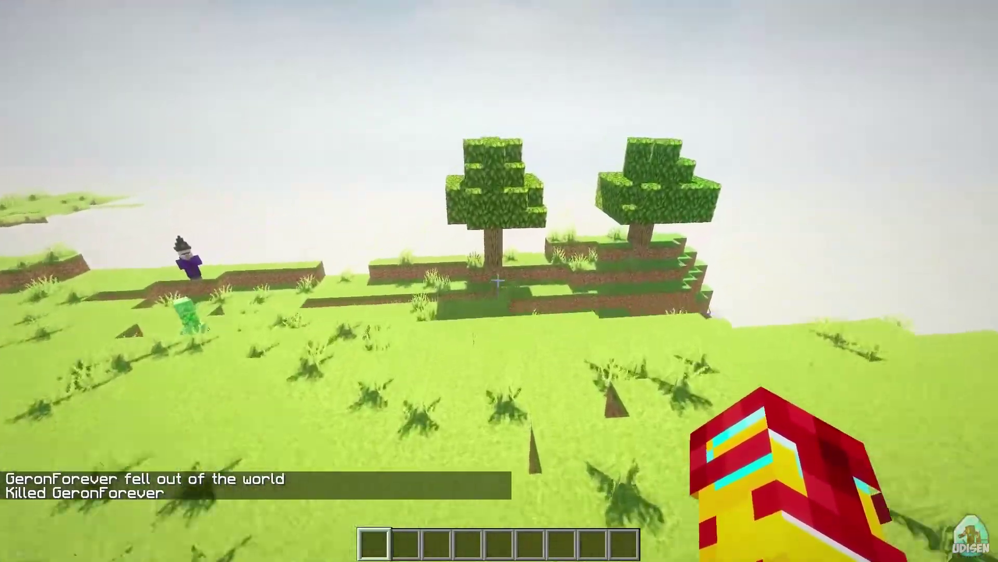
key(w)
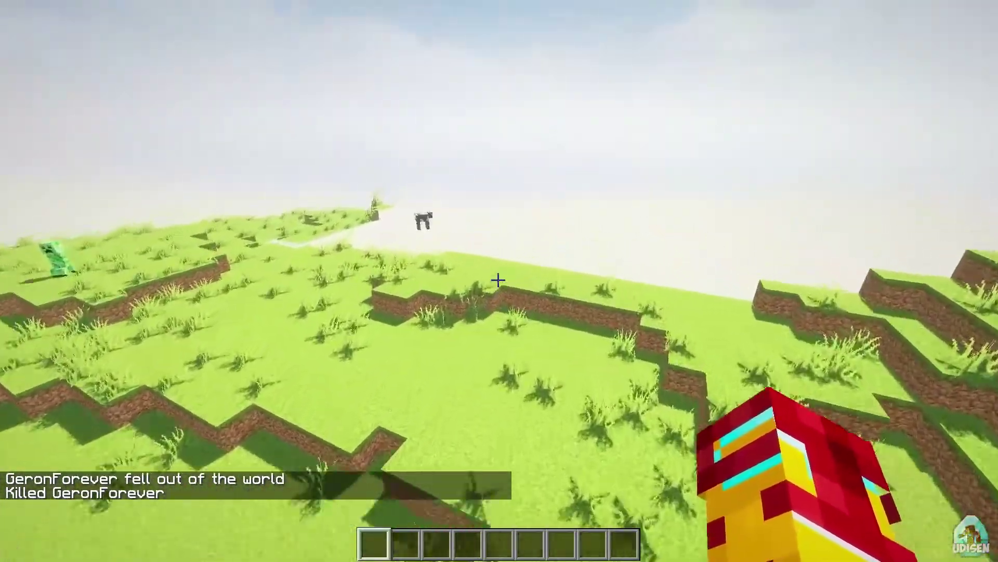
key(w)
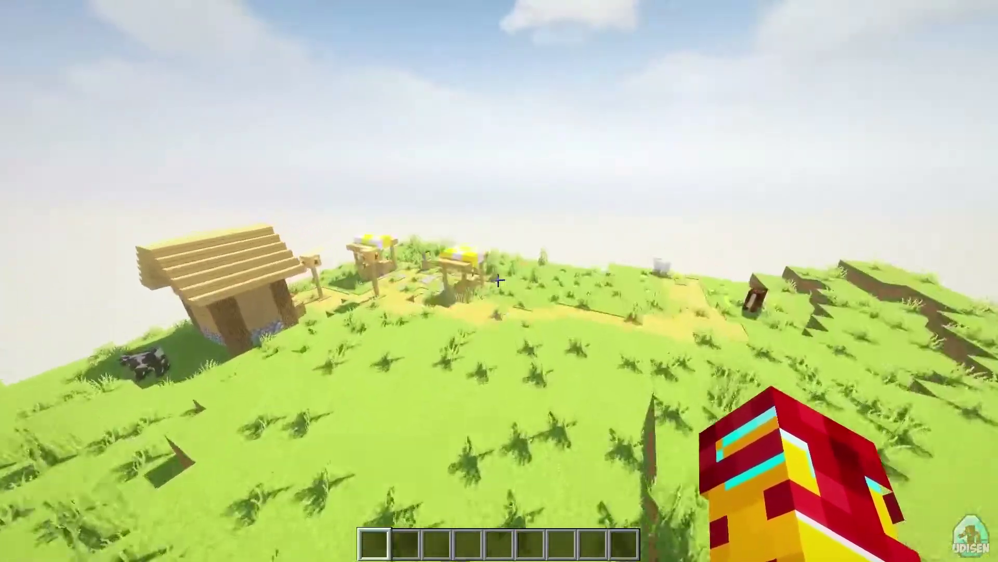
key(w)
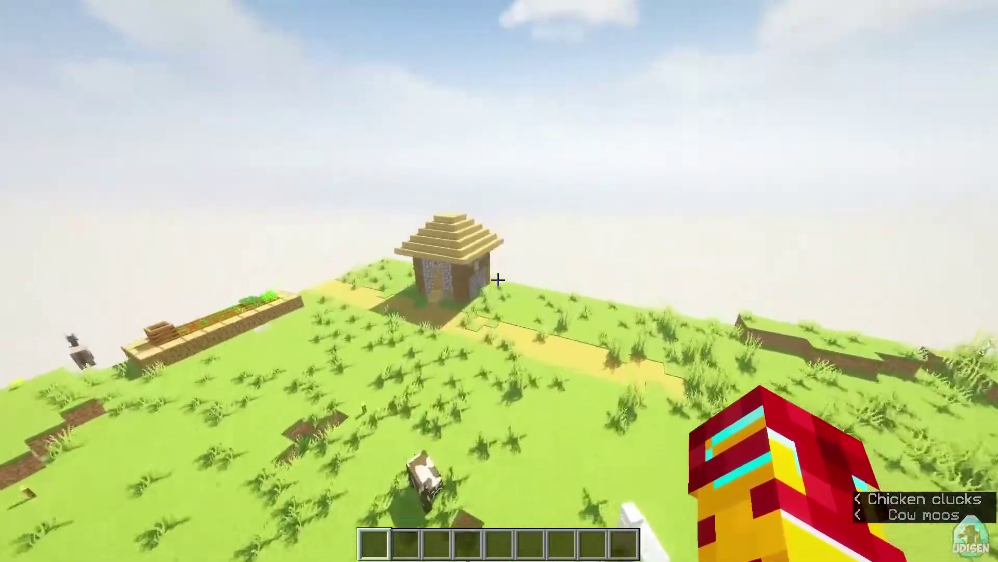
Set the render distance to 8 chunks in the video settings and return to the game
key(Escape)
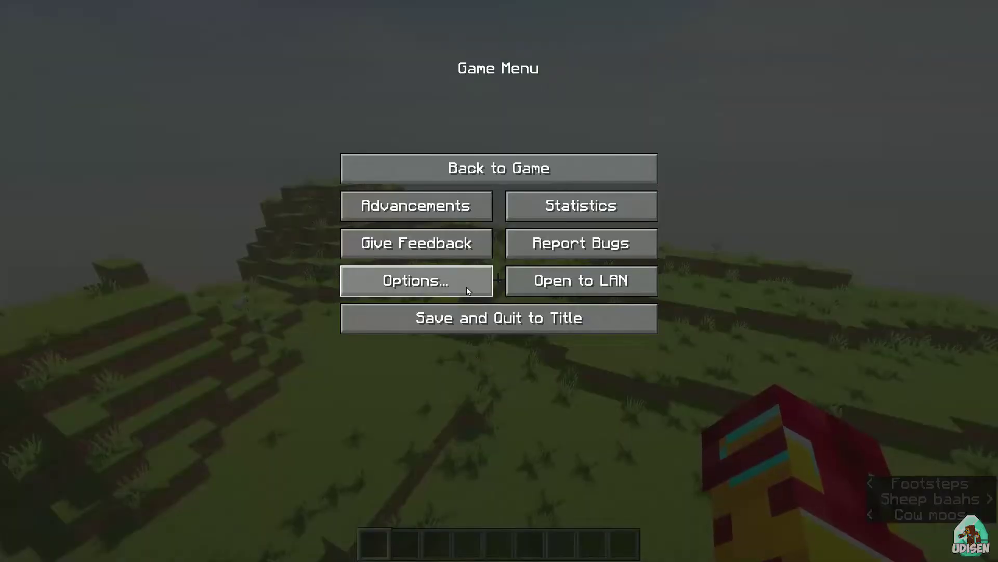
click(467, 287)
click(433, 212)
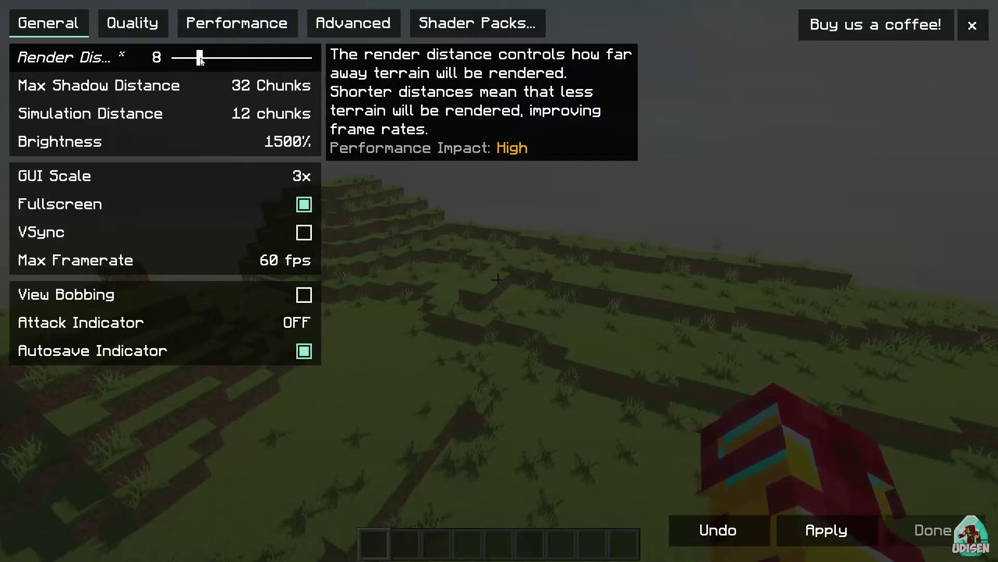
click(910, 531)
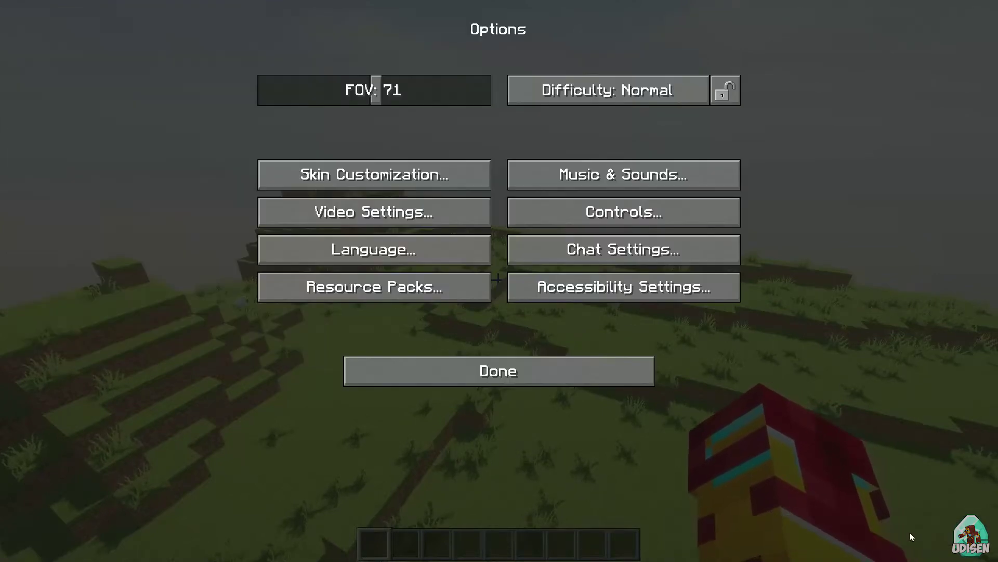
key(Escape)
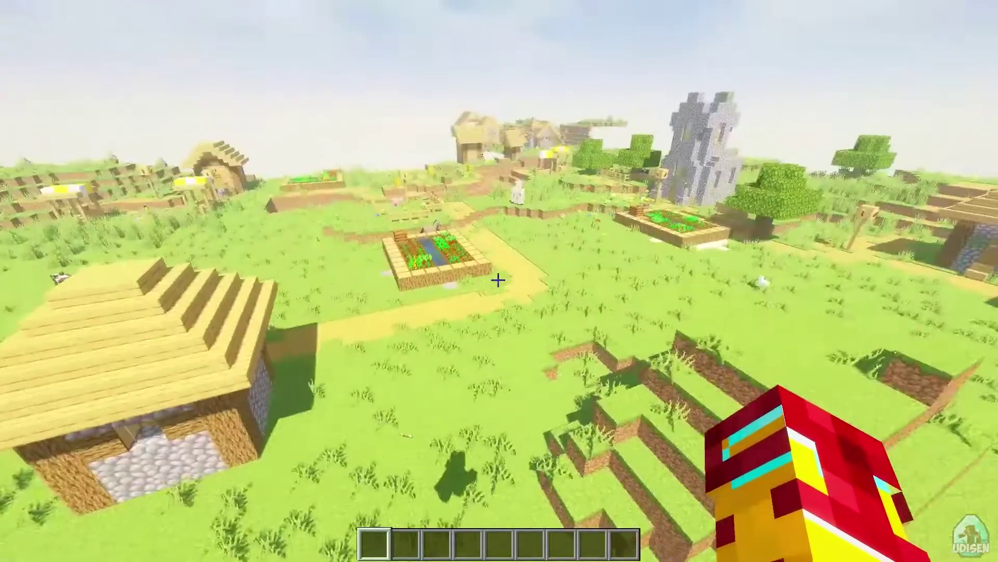
Move around the village at ground level and inspect the shaded houses, grass, clouds and sun
key(space)
key(space)
key(w)
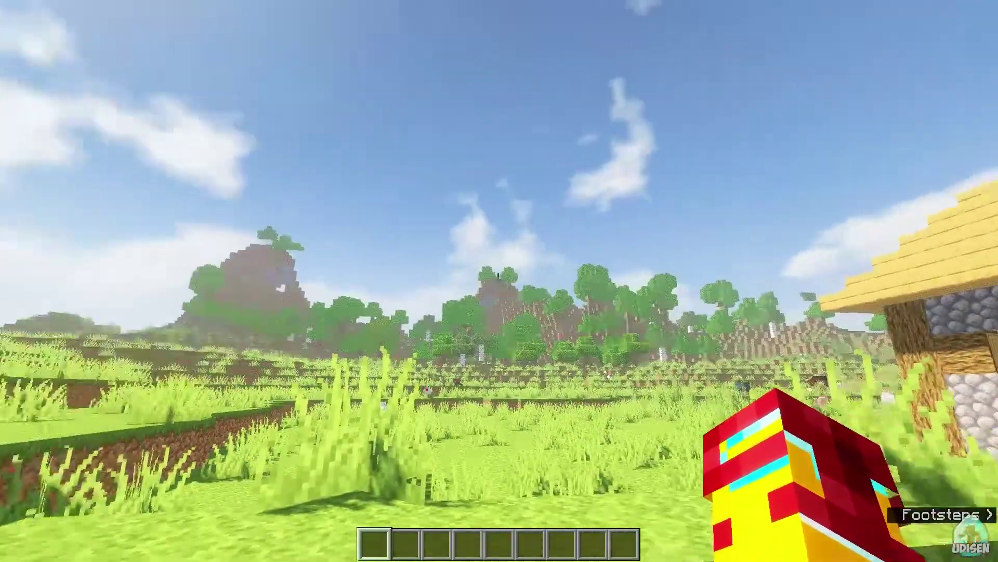
mouse_move(498, 280)
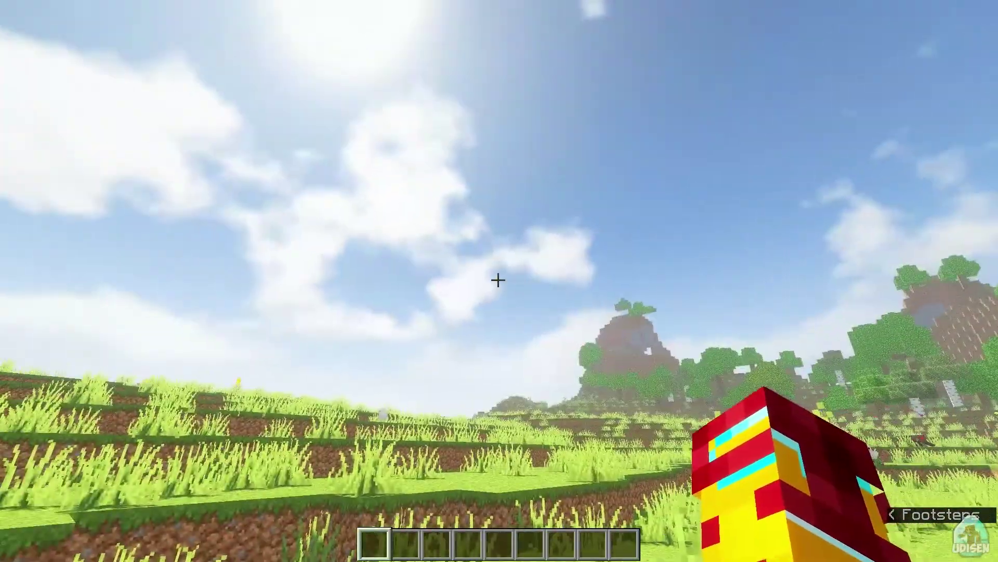
Walk over the terraced grassland toward the grazing animals and examine the sunlit grass, shadows and clouds
key(w)
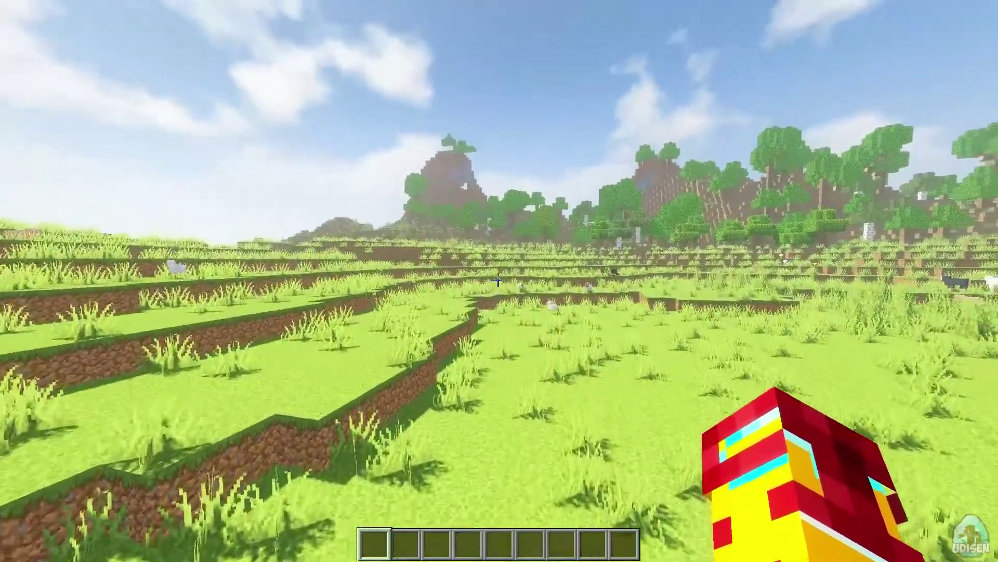
key(w)
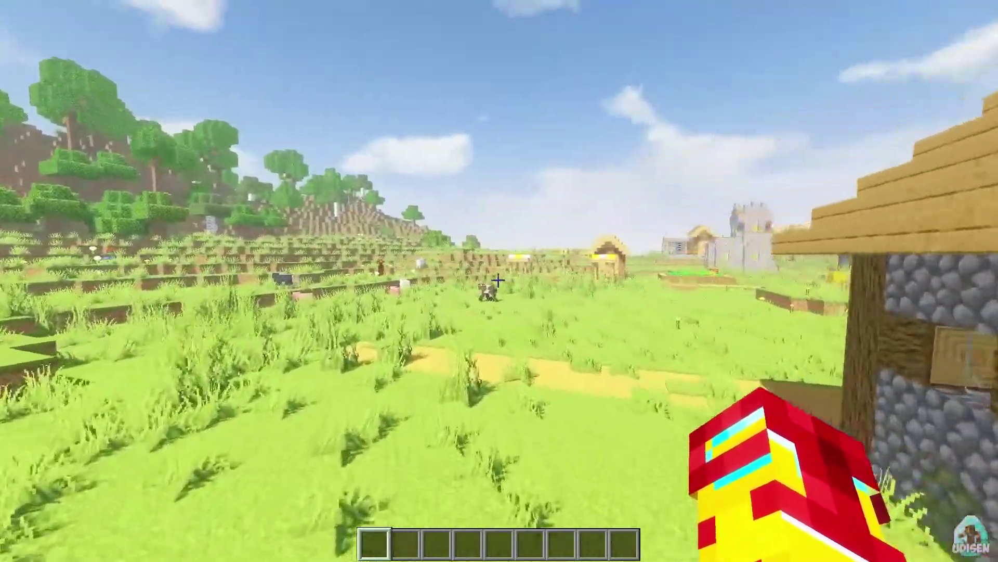
key(w)
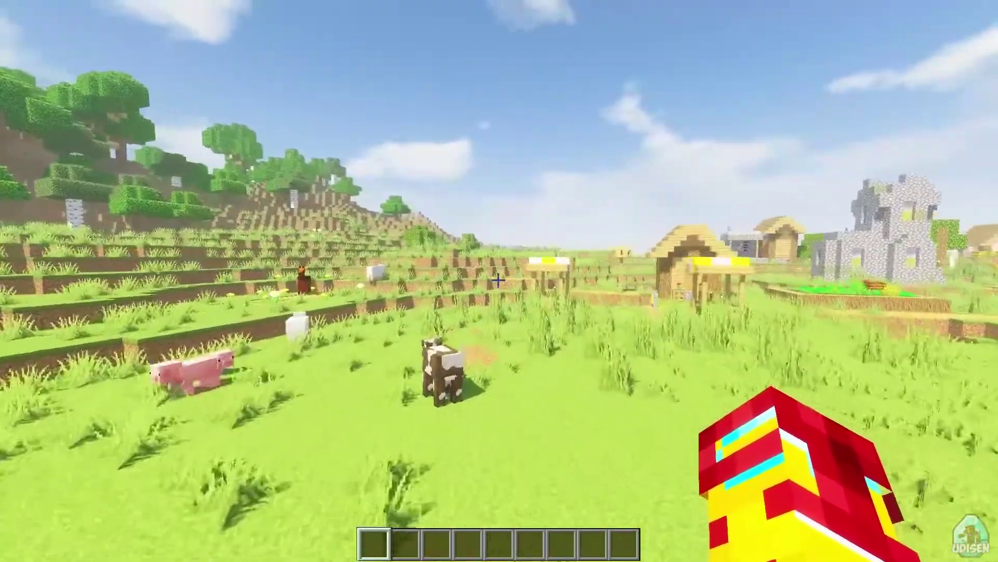
Cycle through the camera perspectives to inspect the player's model and shadow, ending in first-person view
key(F5)
key(F5)
key(F5)
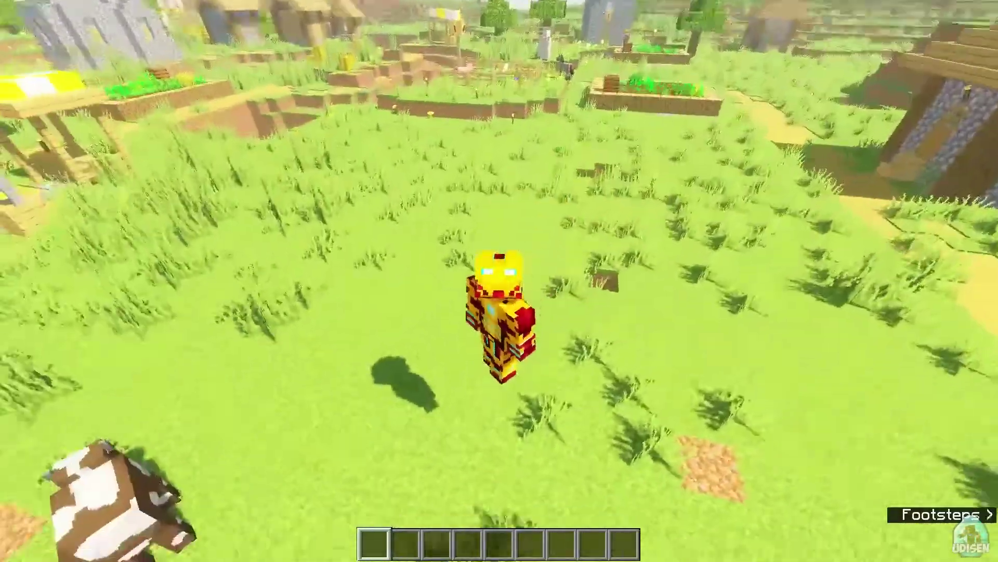
key(F5)
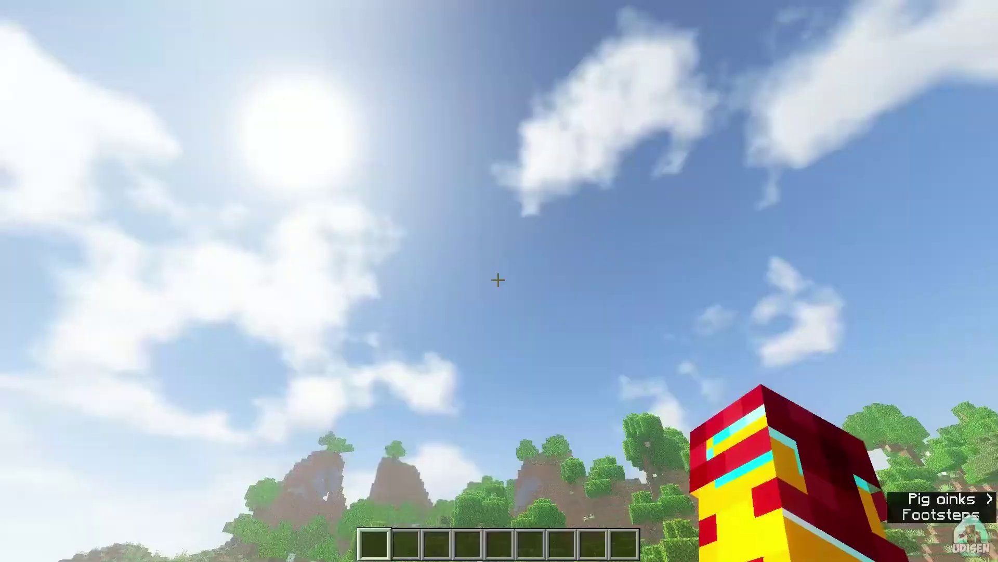
Cross the meadow to the small cobblestone hut with the wooden roof and examine its lighting and surroundings
key(w)
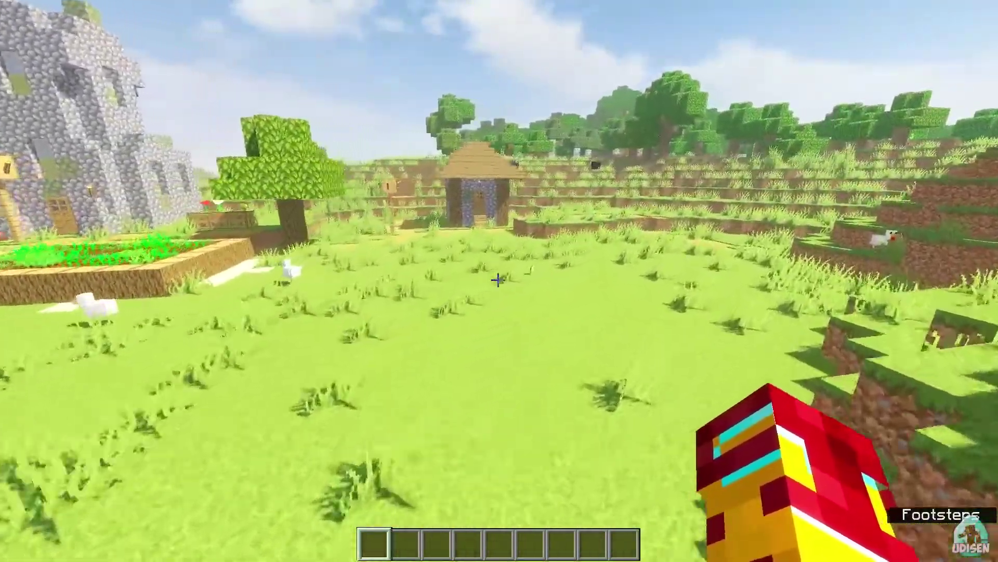
key(w)
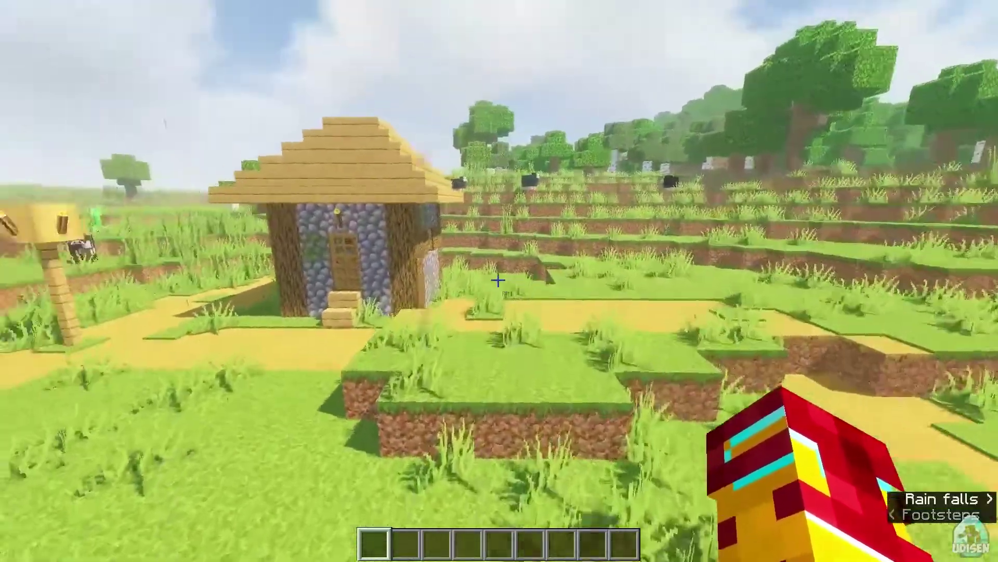
key(space)
key(w)
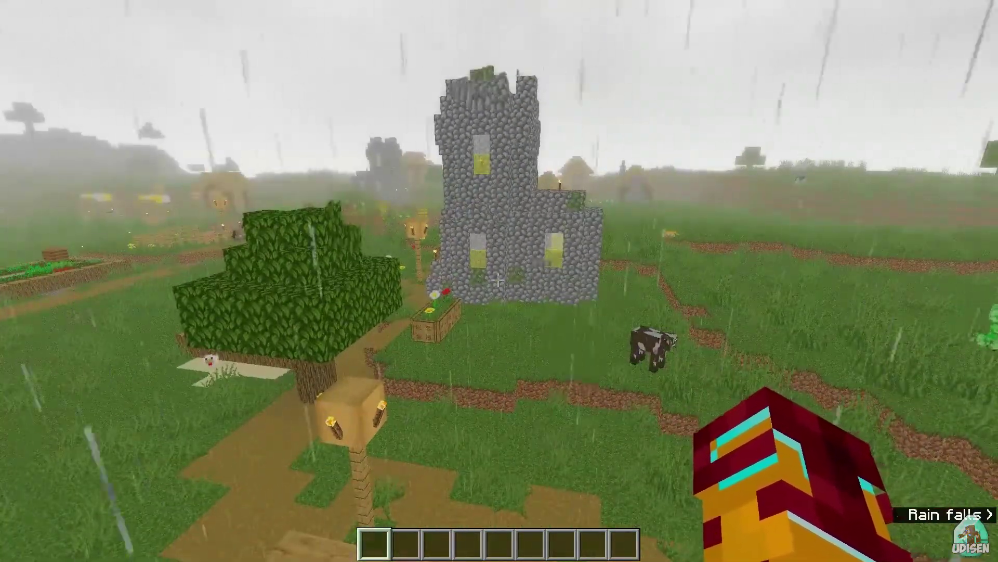
Travel through the village in the rain, past the cobblestone church to the blacksmith's porch, and examine the rainy-weather rendering
key(w)
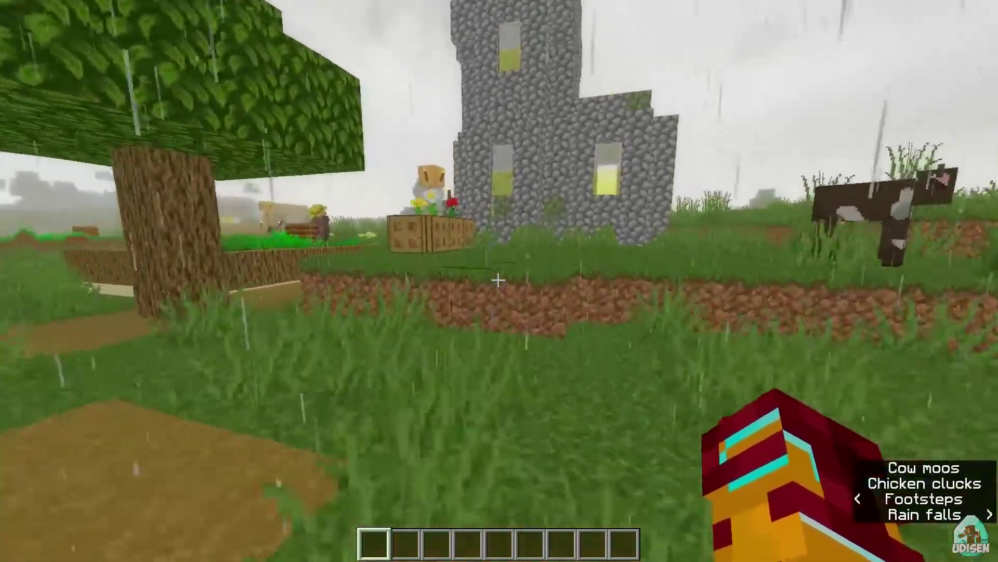
key(space)
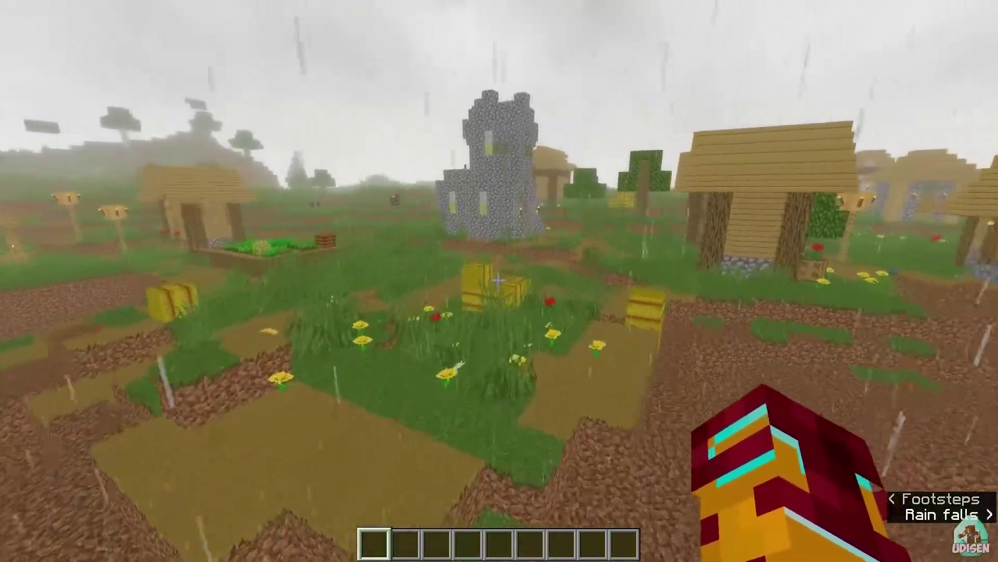
key(w)
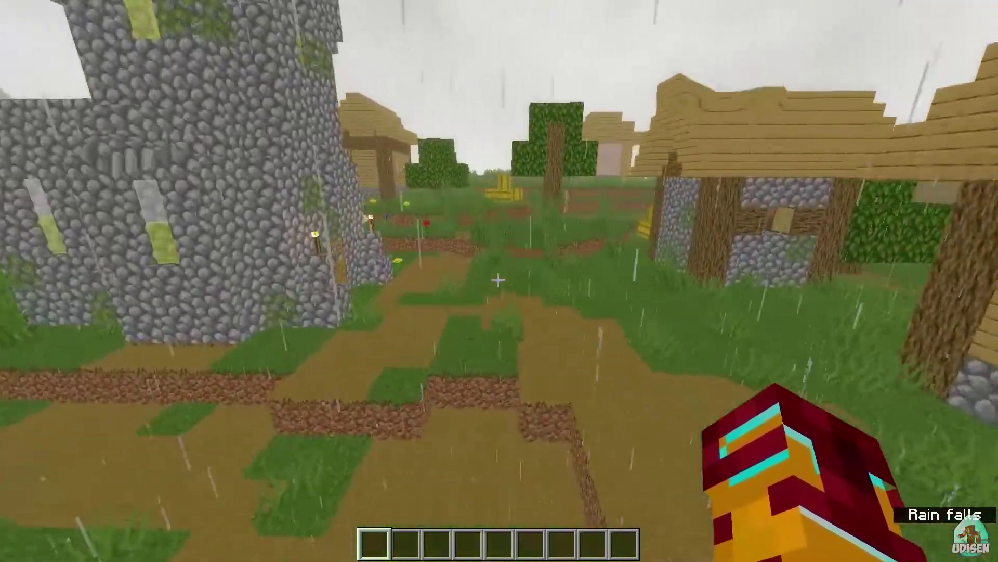
key(w)
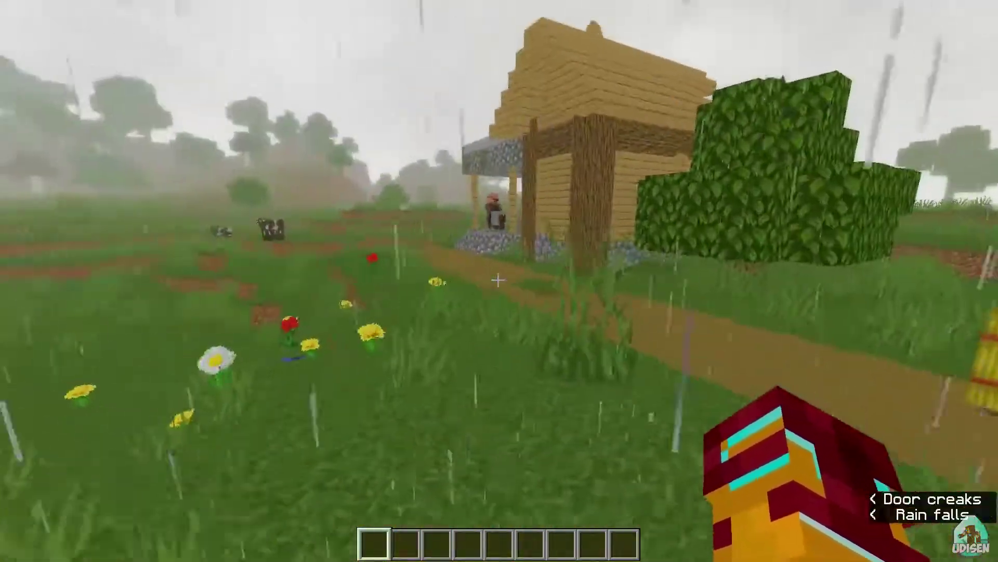
key(w)
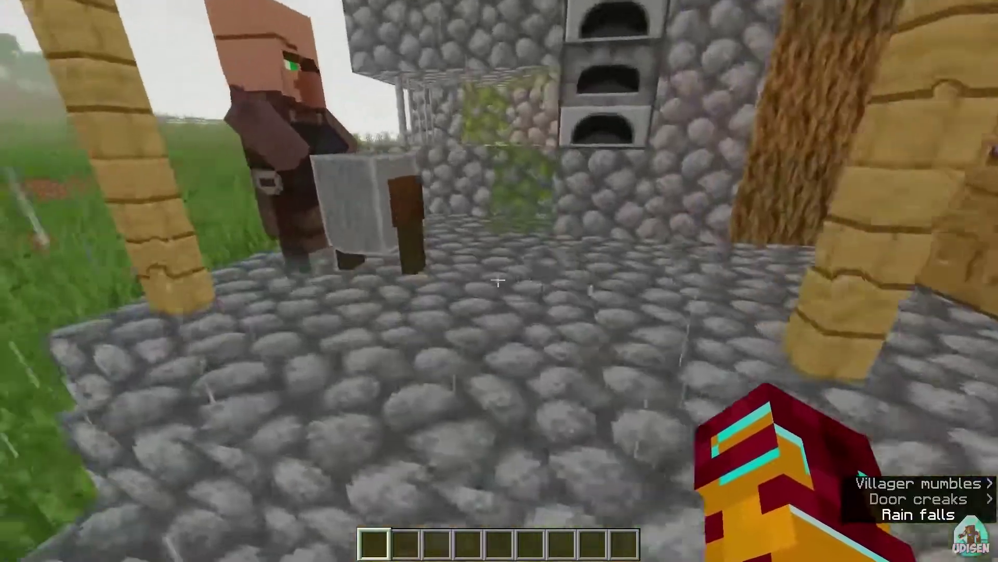